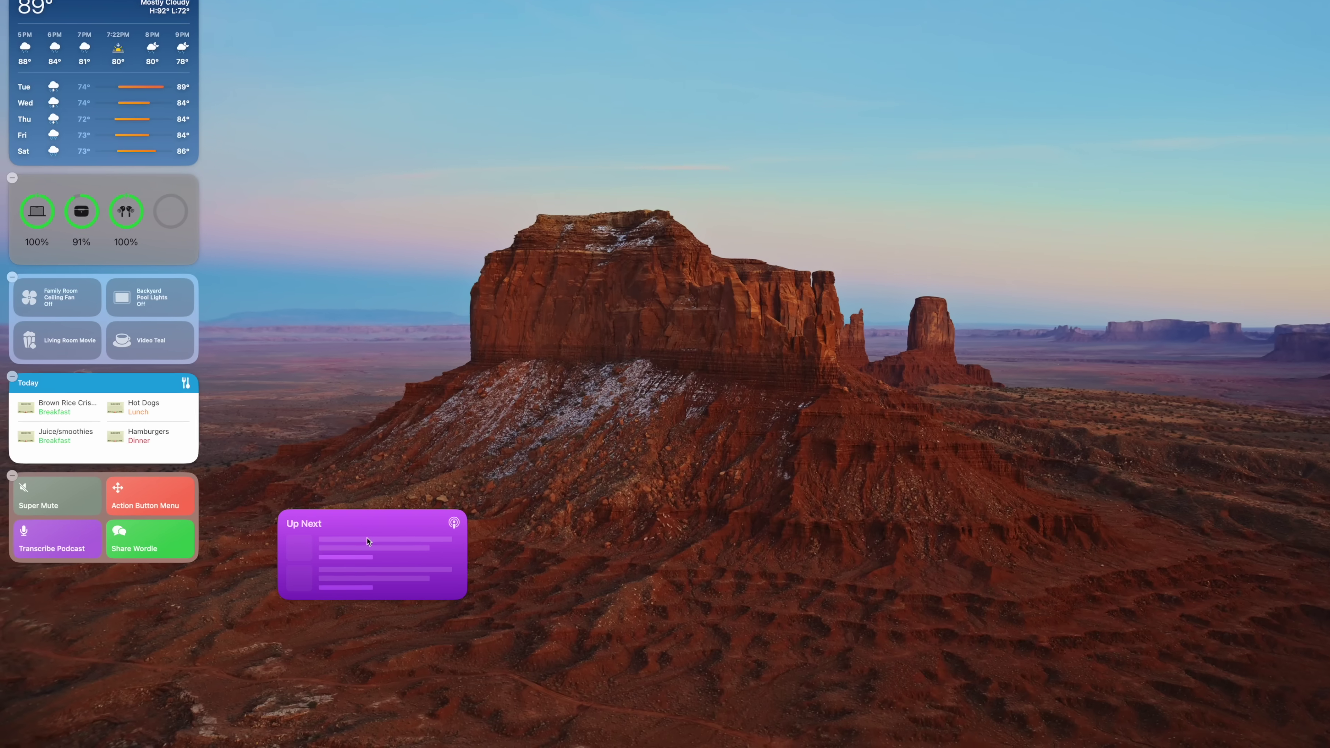
Step: Drag the Up Next widget into the bottom slot of the desktop widget column
left_click_drag(368, 542, 152, 614)
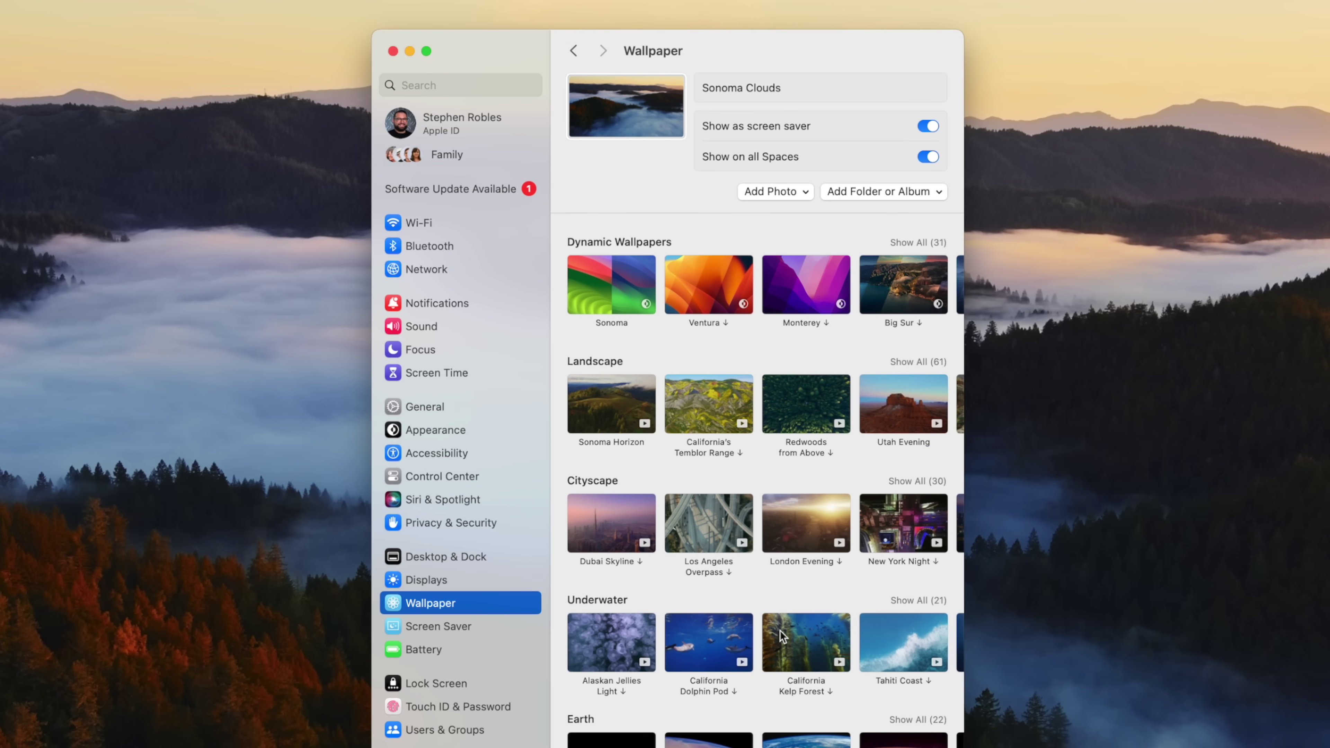
Step: Set the wallpaper to Shuffle Landscape and open the Every 12 Hours rotation pop-up
left_click(919, 361)
scroll(859, 476, "down", 2)
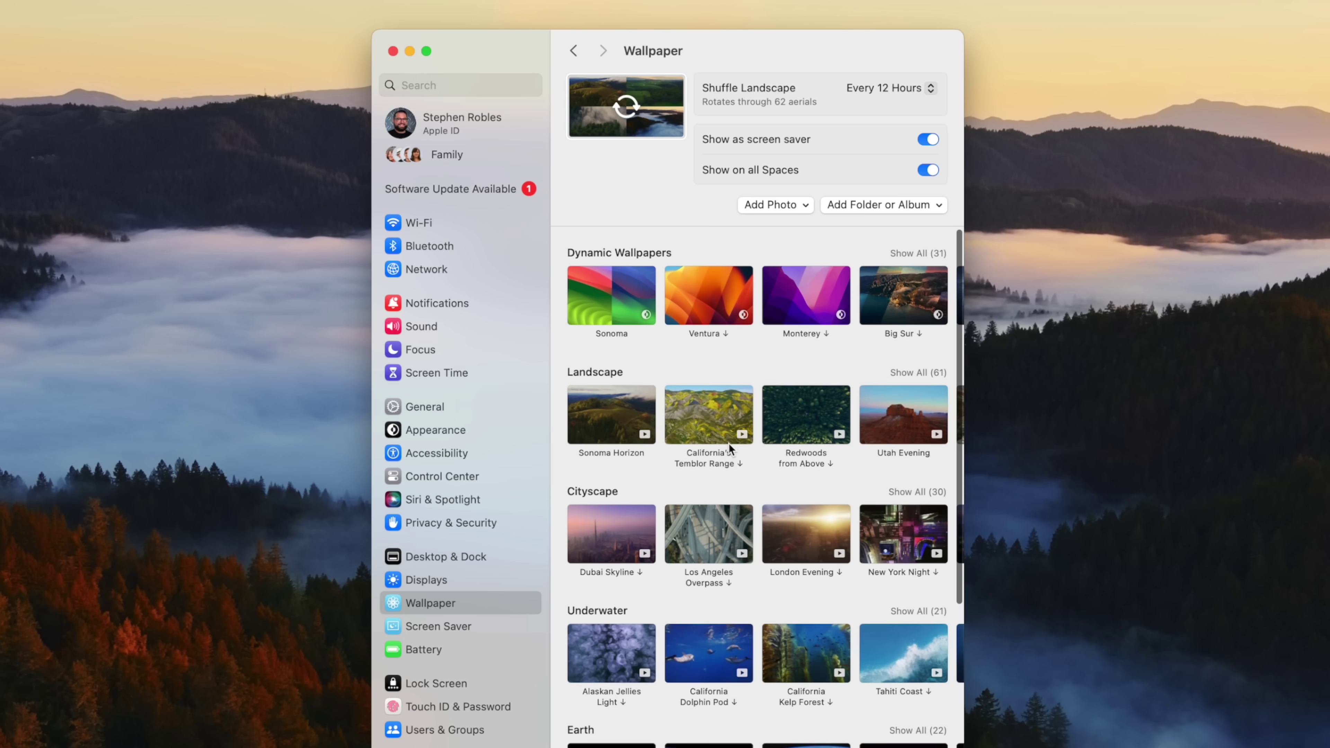
scroll(729, 442, "down", 10)
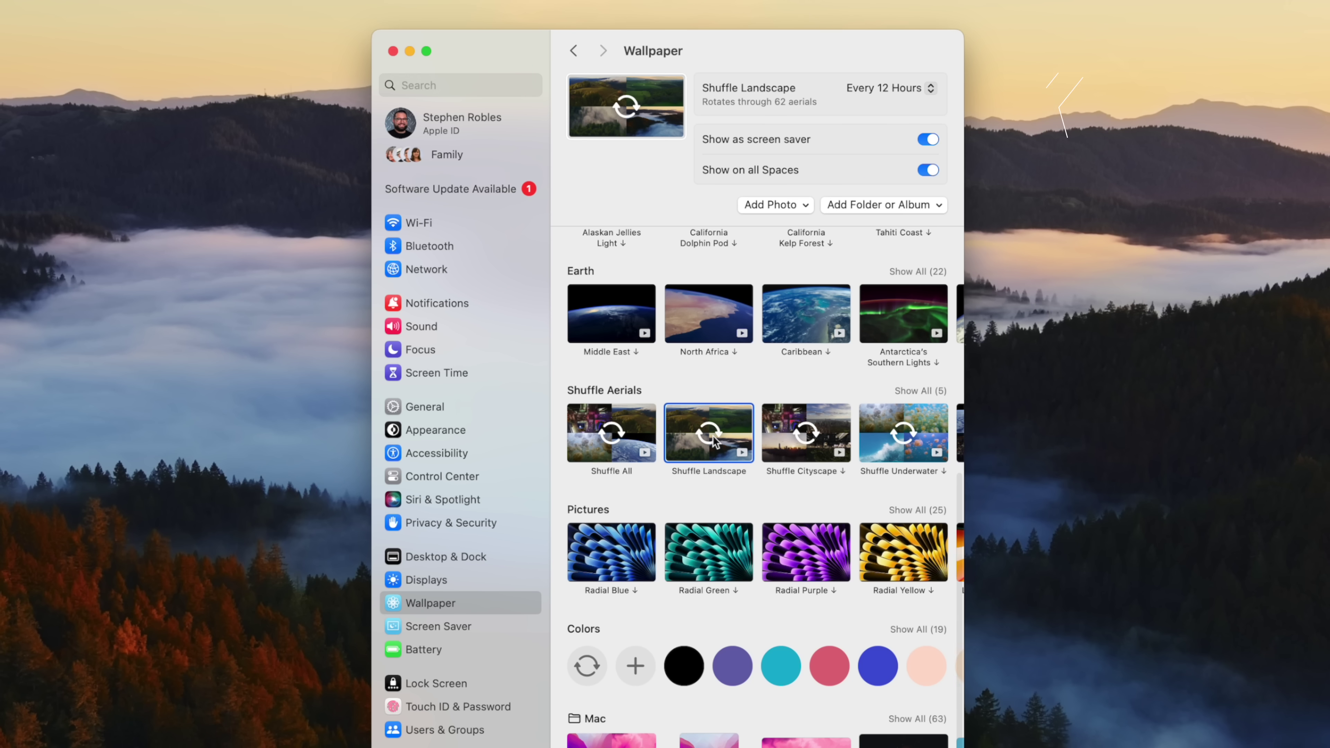
left_click(872, 78)
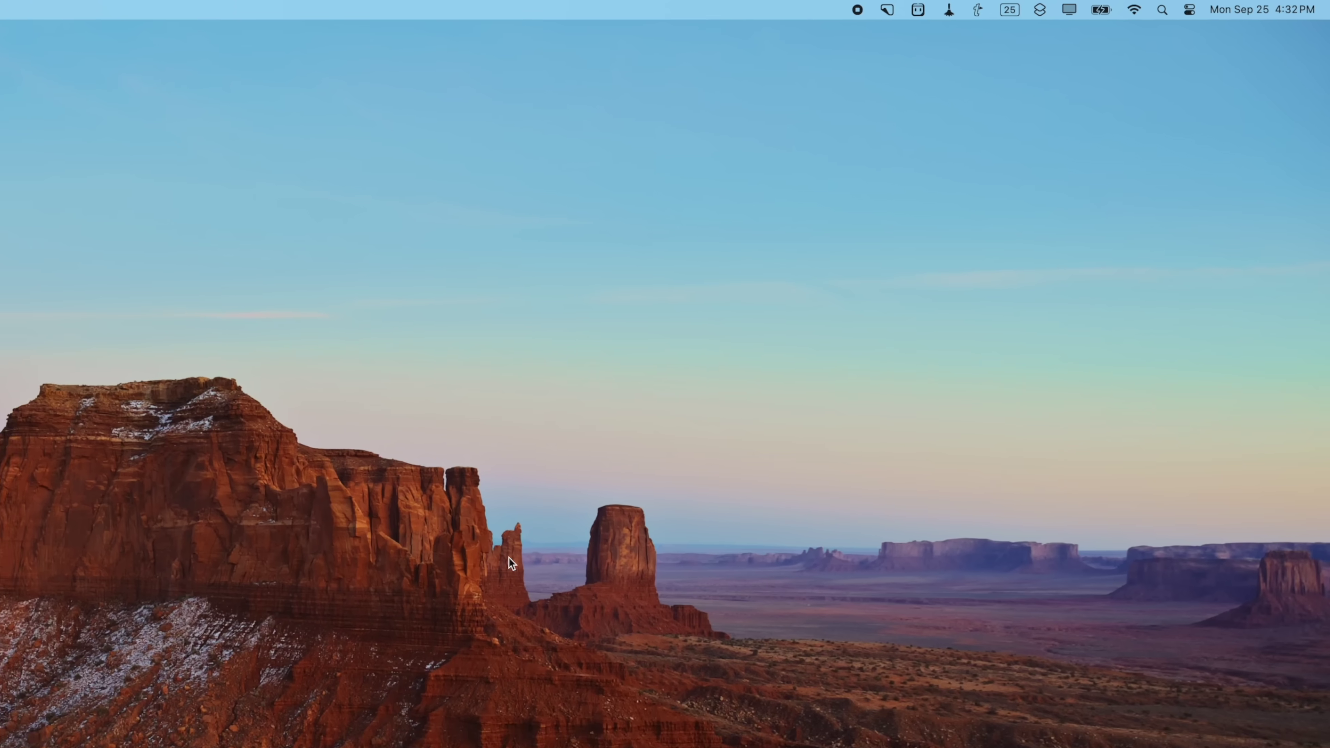
Step: Show Notification Center, then choose Edit Widgets… from the desktop's context menu
left_click(1255, 9)
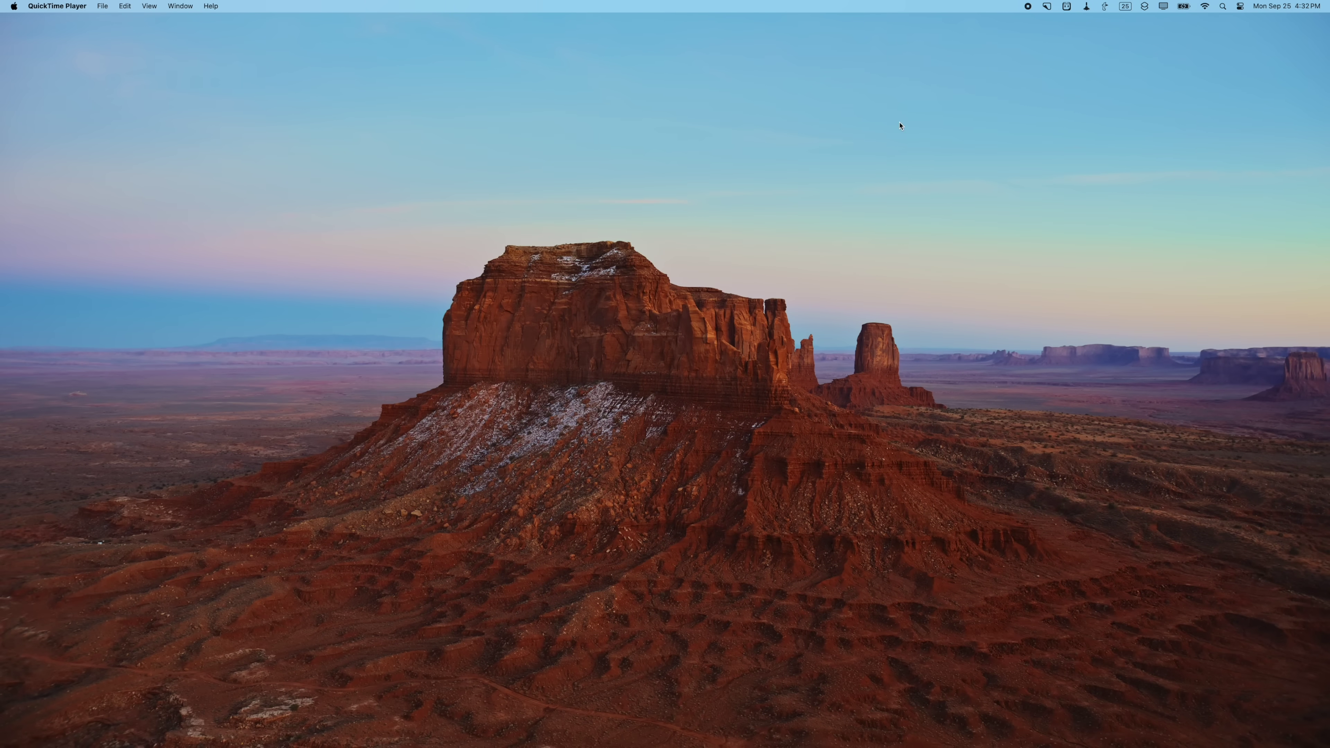
right_click(900, 125)
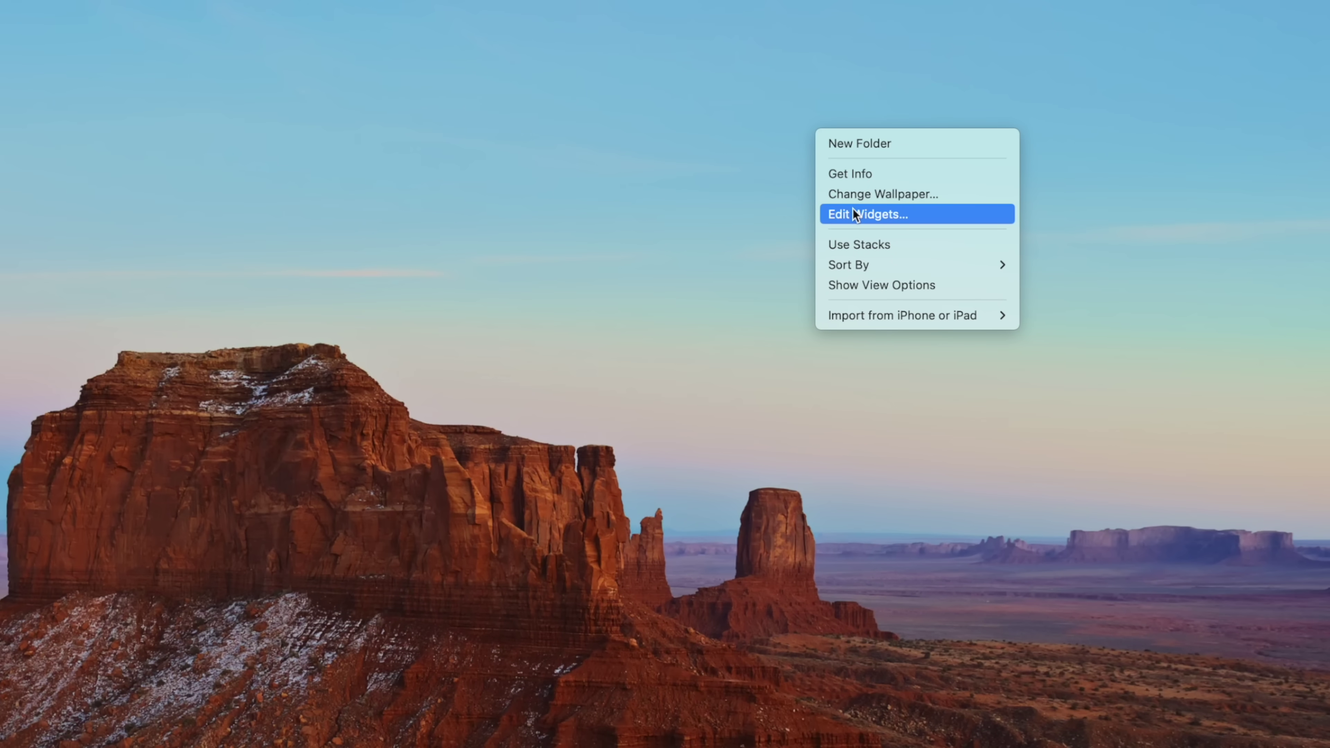
left_click(853, 210)
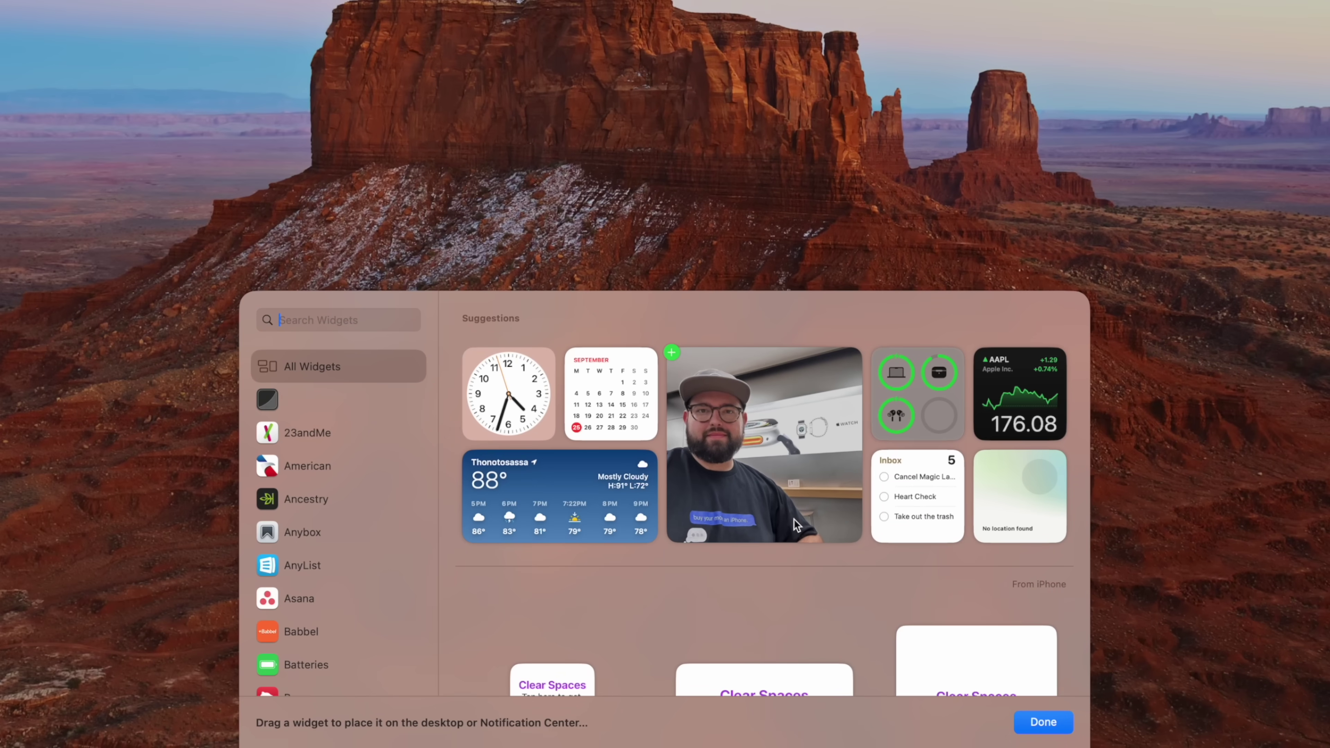
Step: Place the Weather forecast widget top-left with the AnyList Meal Plan widget below it
scroll(794, 519, "down", 2)
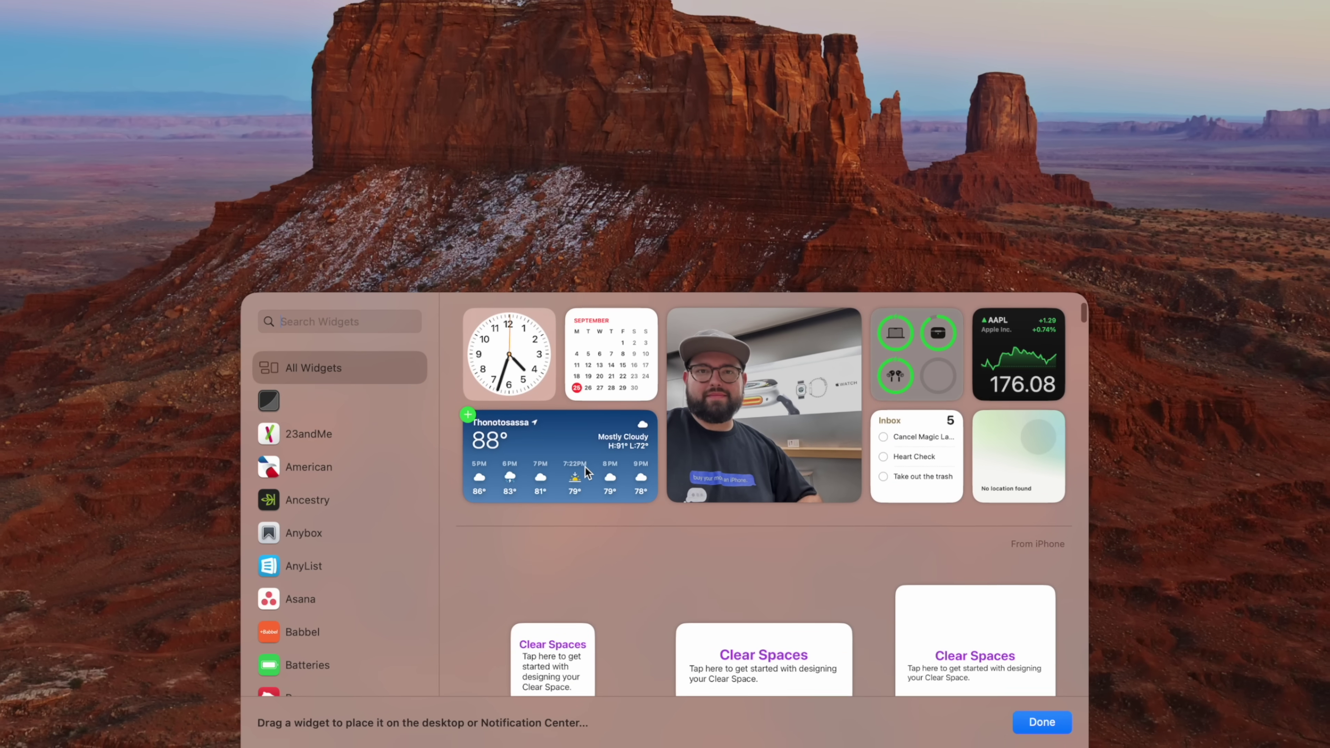
left_click_drag(585, 467, 489, 0)
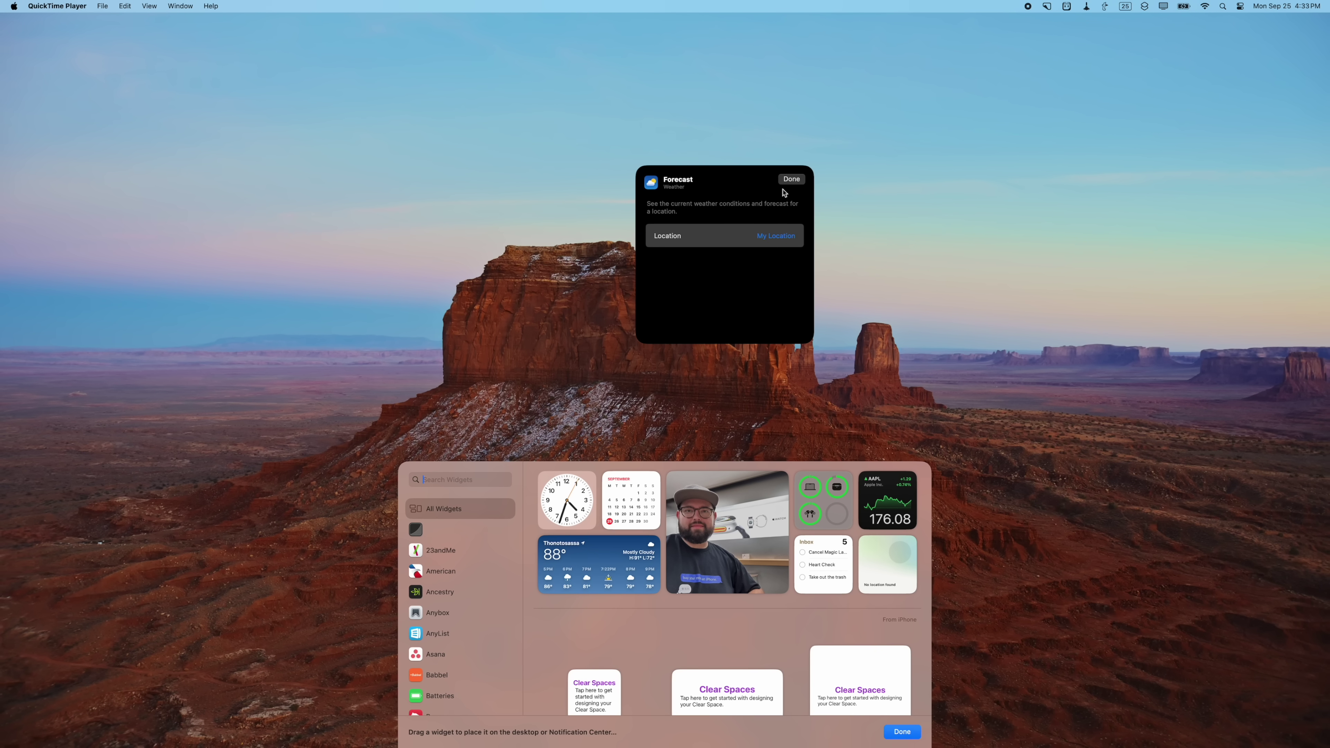
left_click(790, 180)
left_click_drag(749, 181, 130, 34)
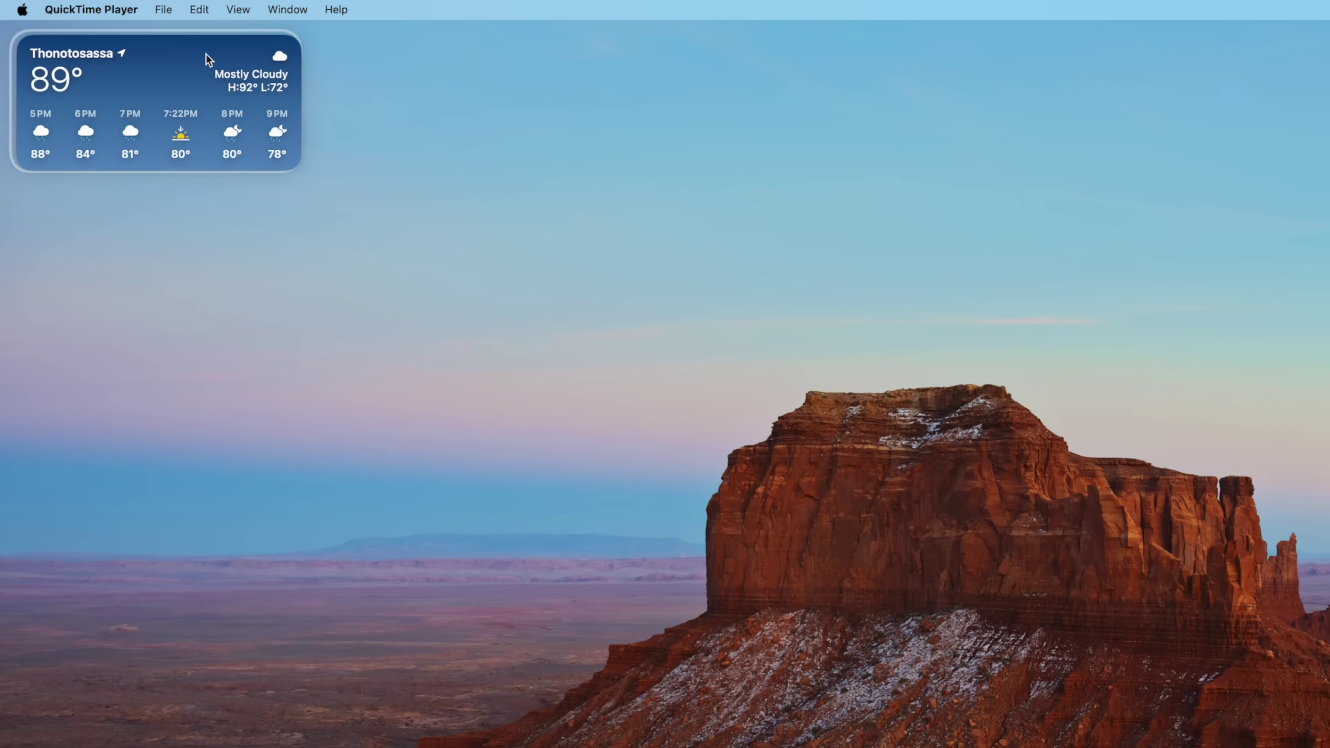
mouse_move(206, 54)
left_mouse_down()
mouse_move(382, 199)
mouse_move(226, 95)
mouse_move(183, 43)
left_mouse_up()
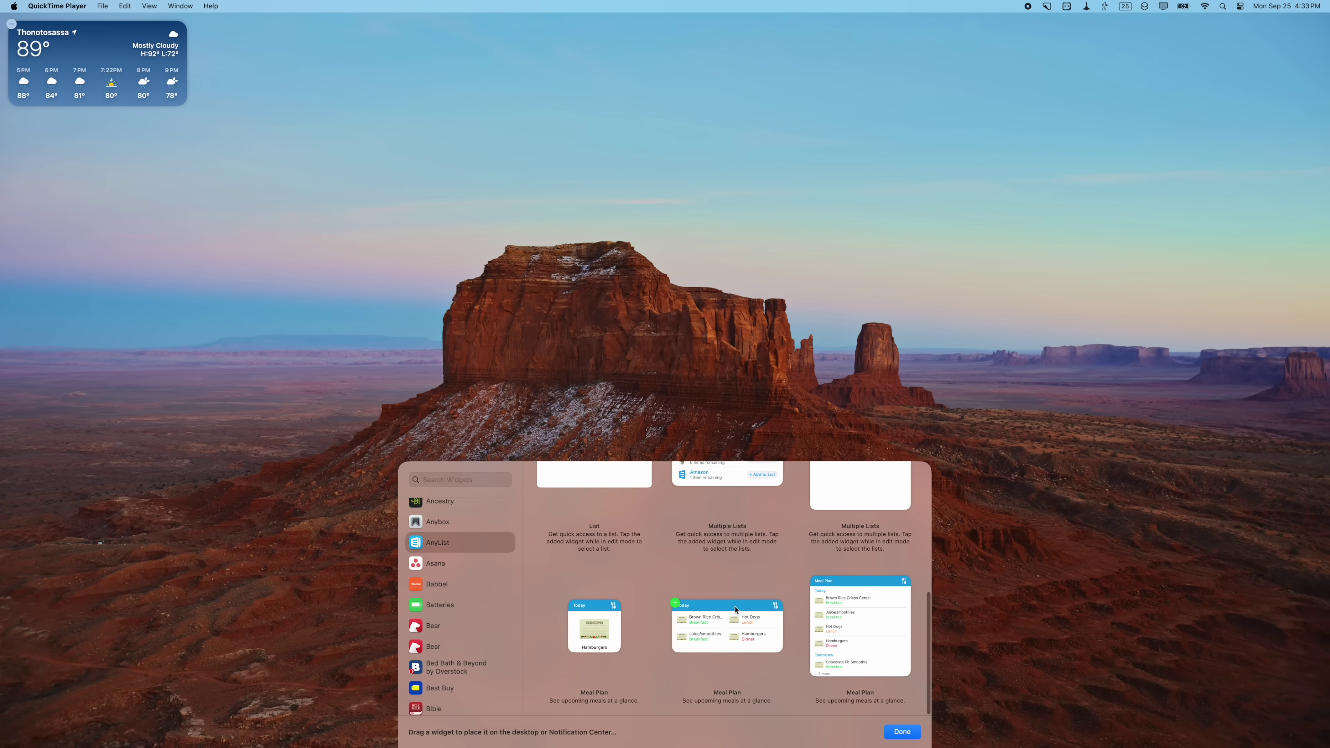
left_click_drag(735, 610, 110, 145)
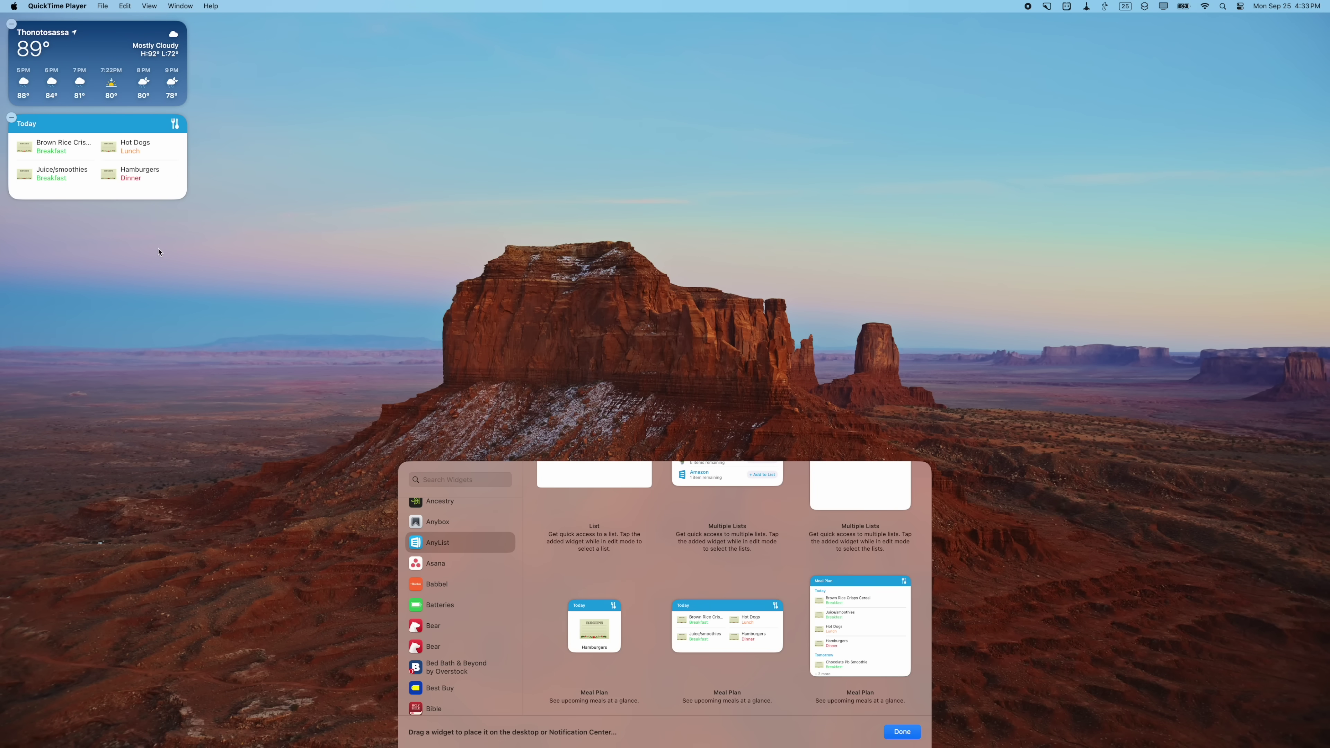
Step: Browse the Batteries, Bear and Calendar widgets, then add the small Chick-fil-A widget beside Batteries
scroll(472, 601, "down", 2)
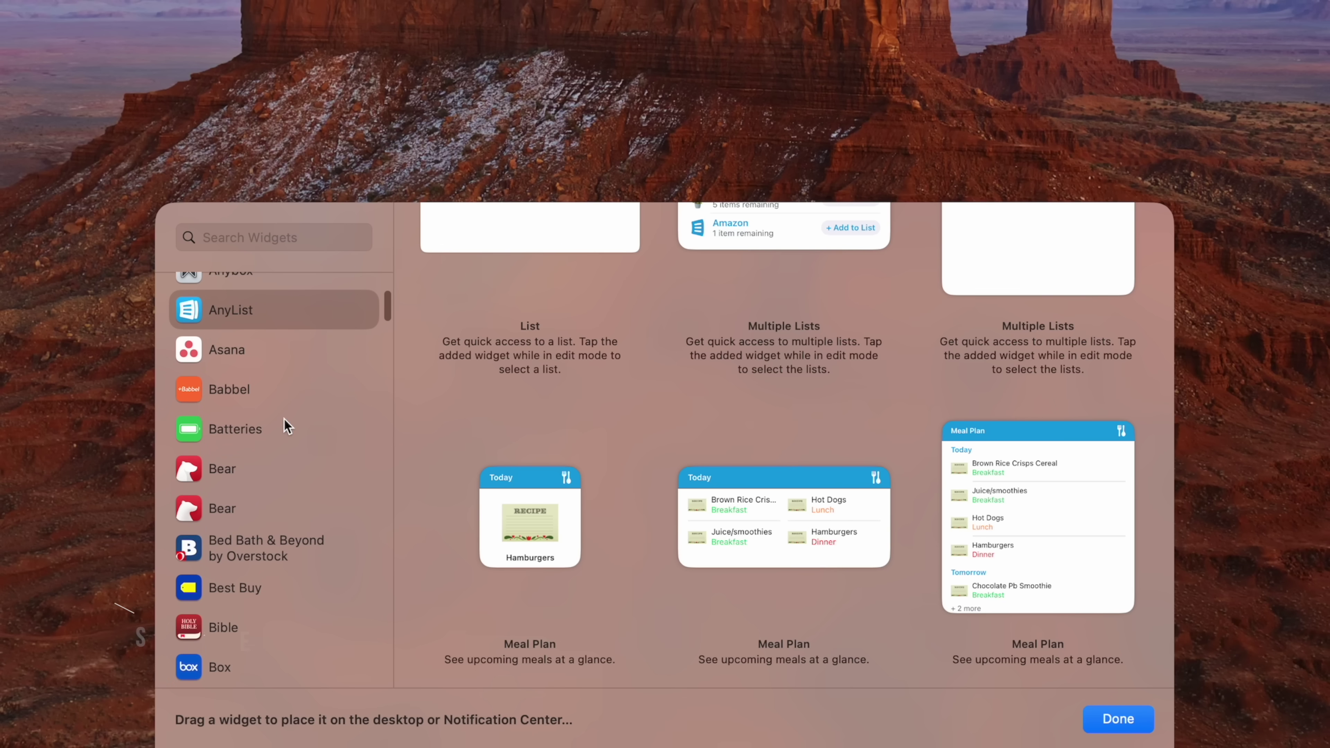
left_click(285, 427)
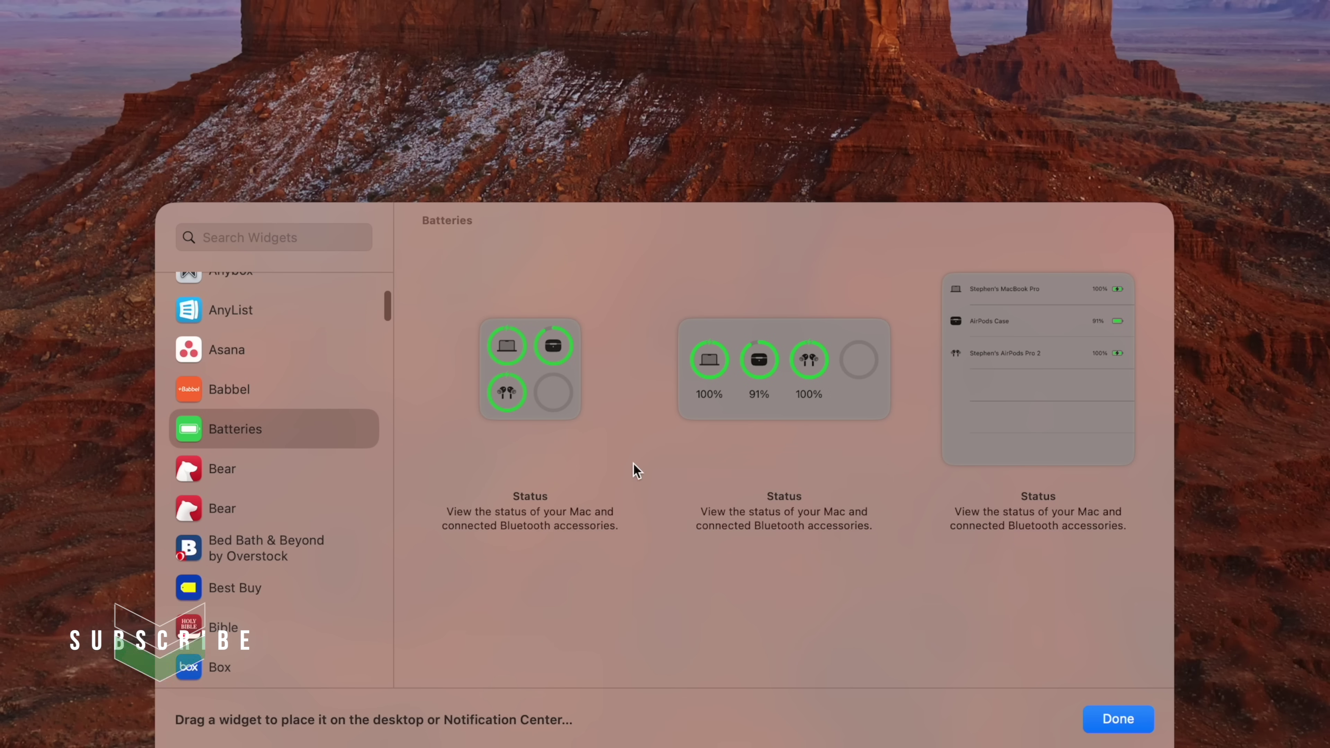
left_click(314, 469)
scroll(344, 496, "down", 3)
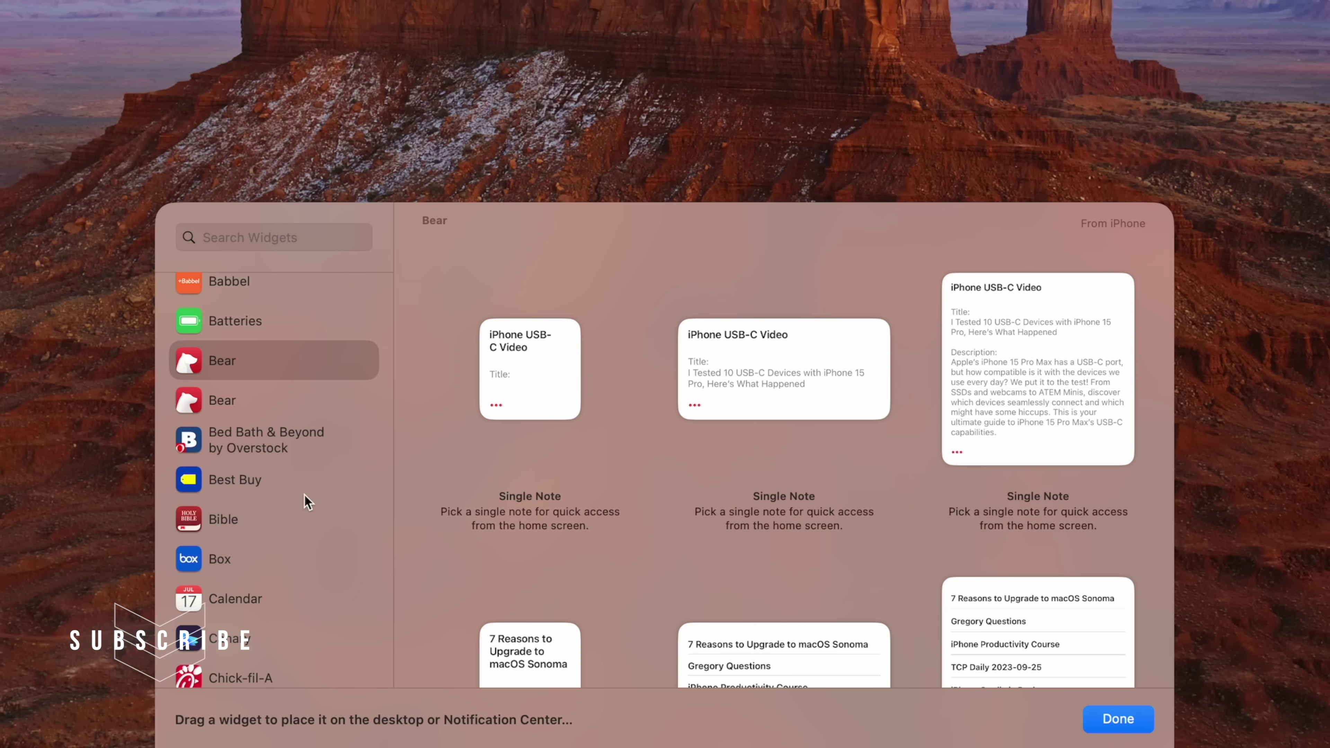
scroll(246, 572, "down", 3)
scroll(247, 573, "down", 2)
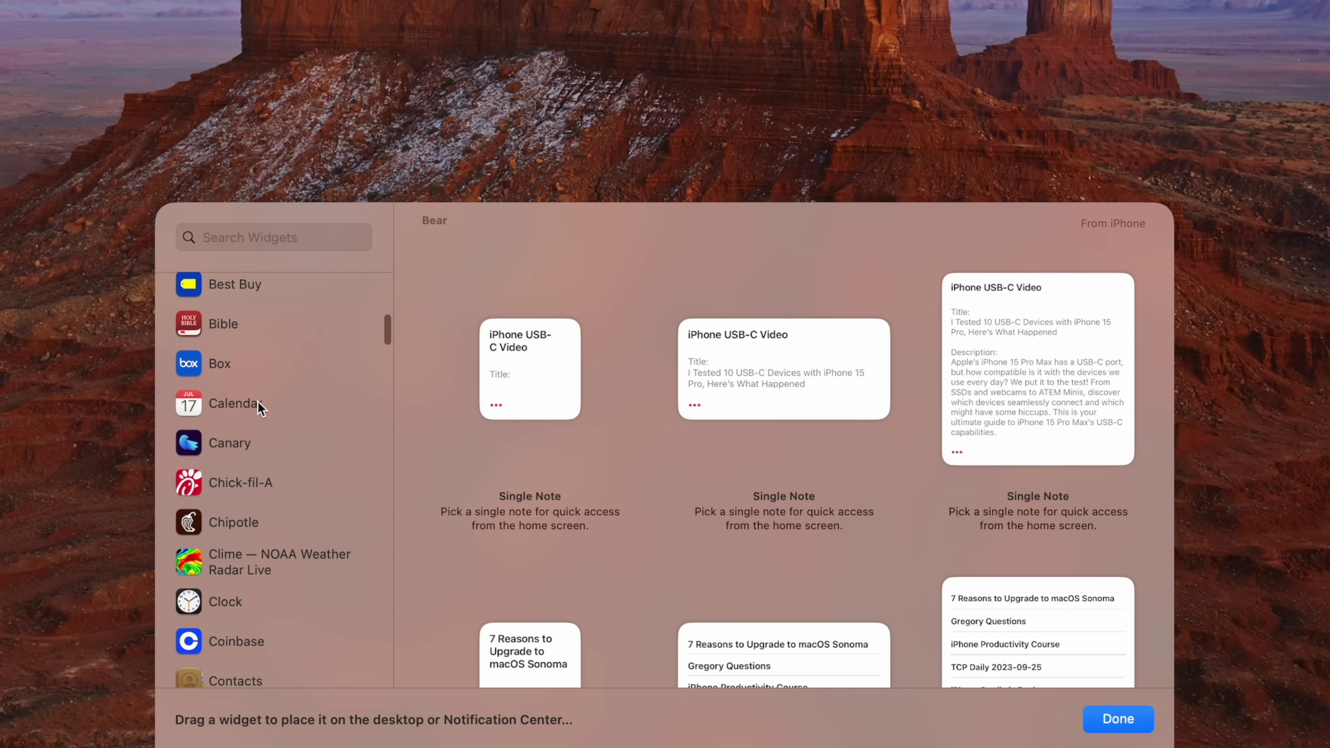
left_click(258, 406)
left_click(246, 482)
scroll(341, 488, "down", 3)
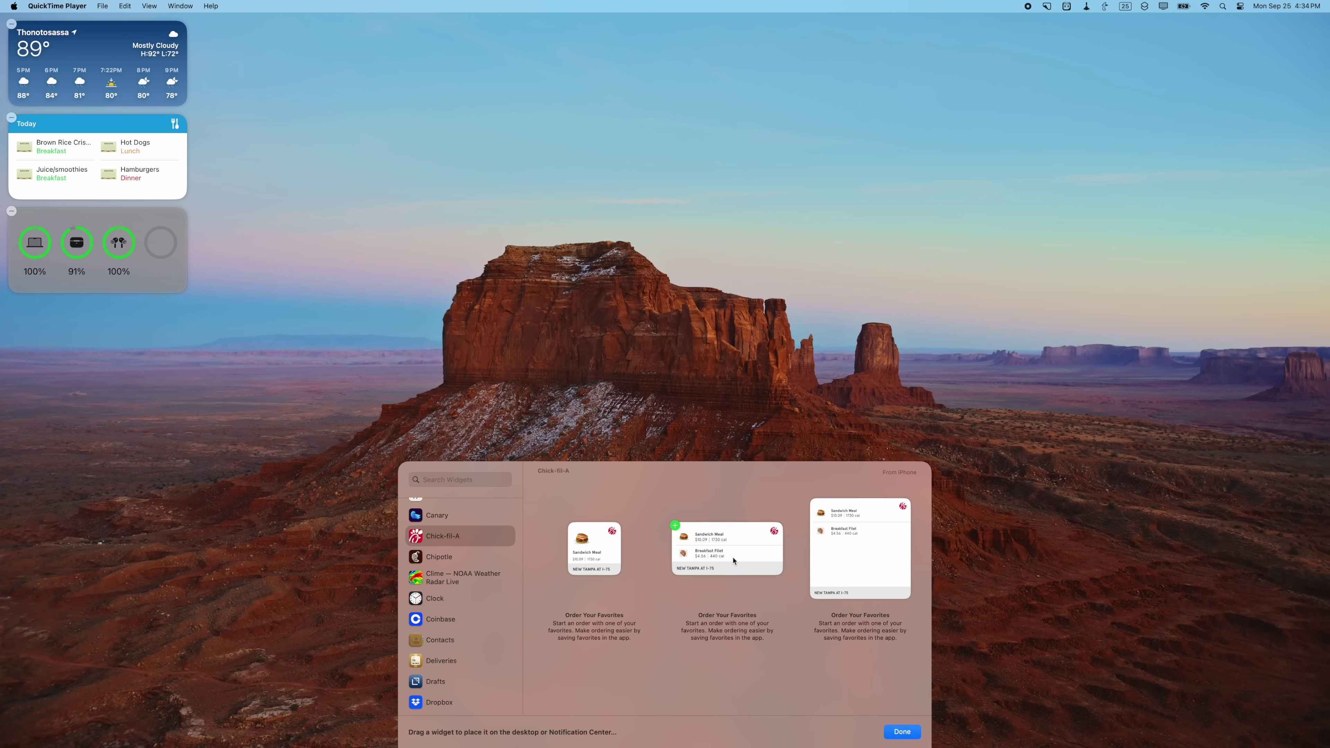
left_click_drag(604, 554, 257, 255)
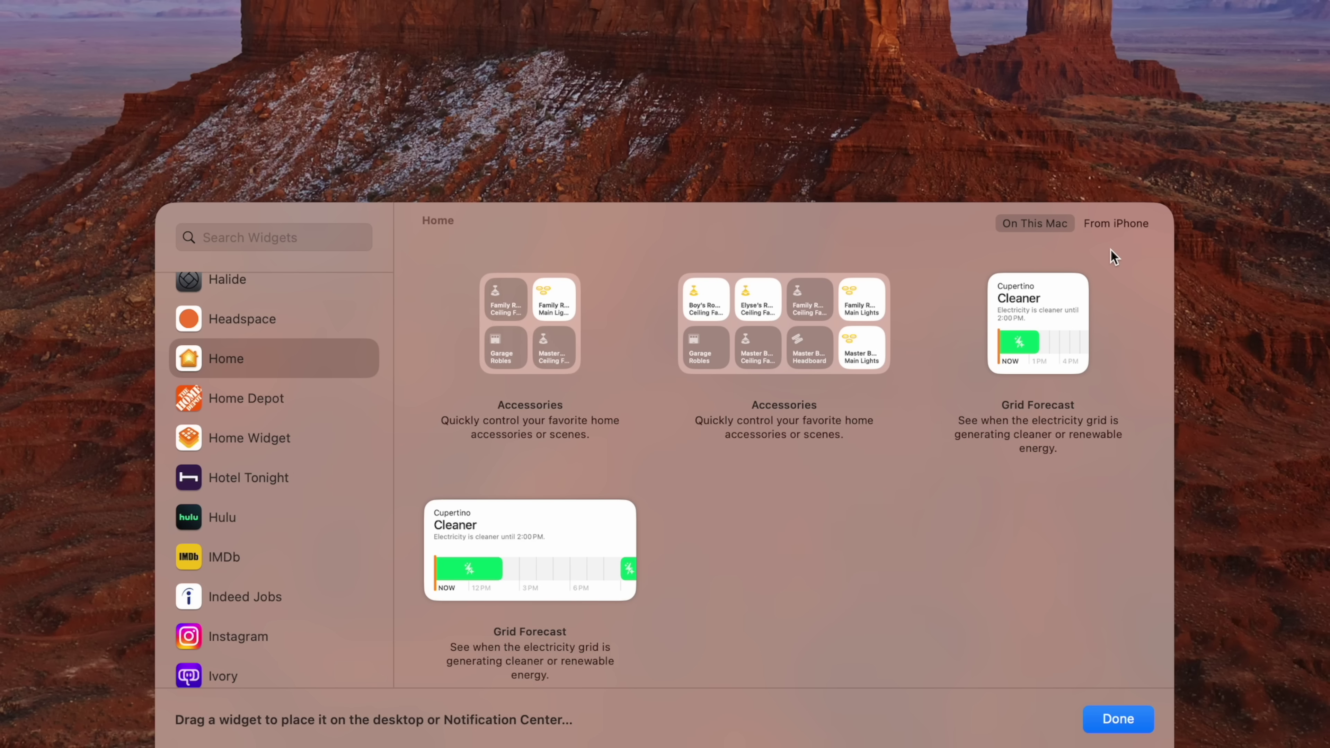
Step: Place the Home Accessories widget under the battery widget
left_click(1117, 229)
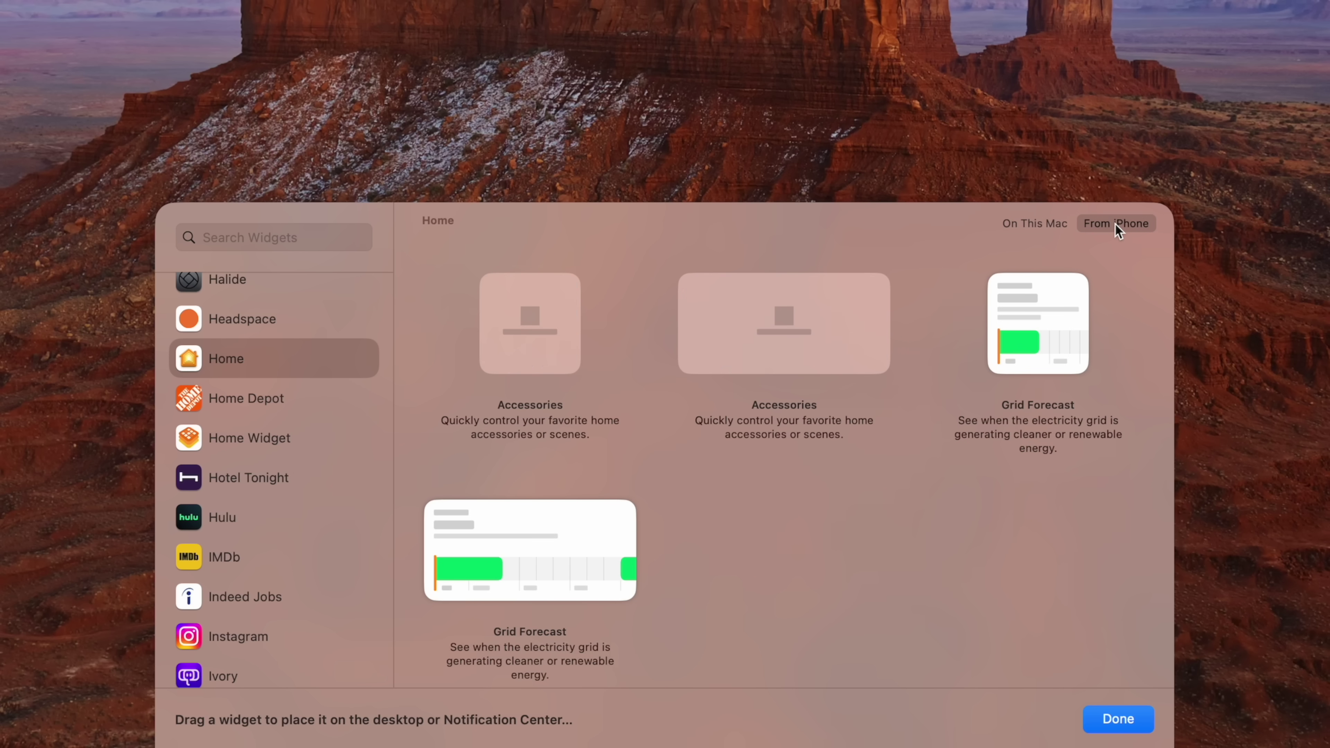
left_click(1065, 226)
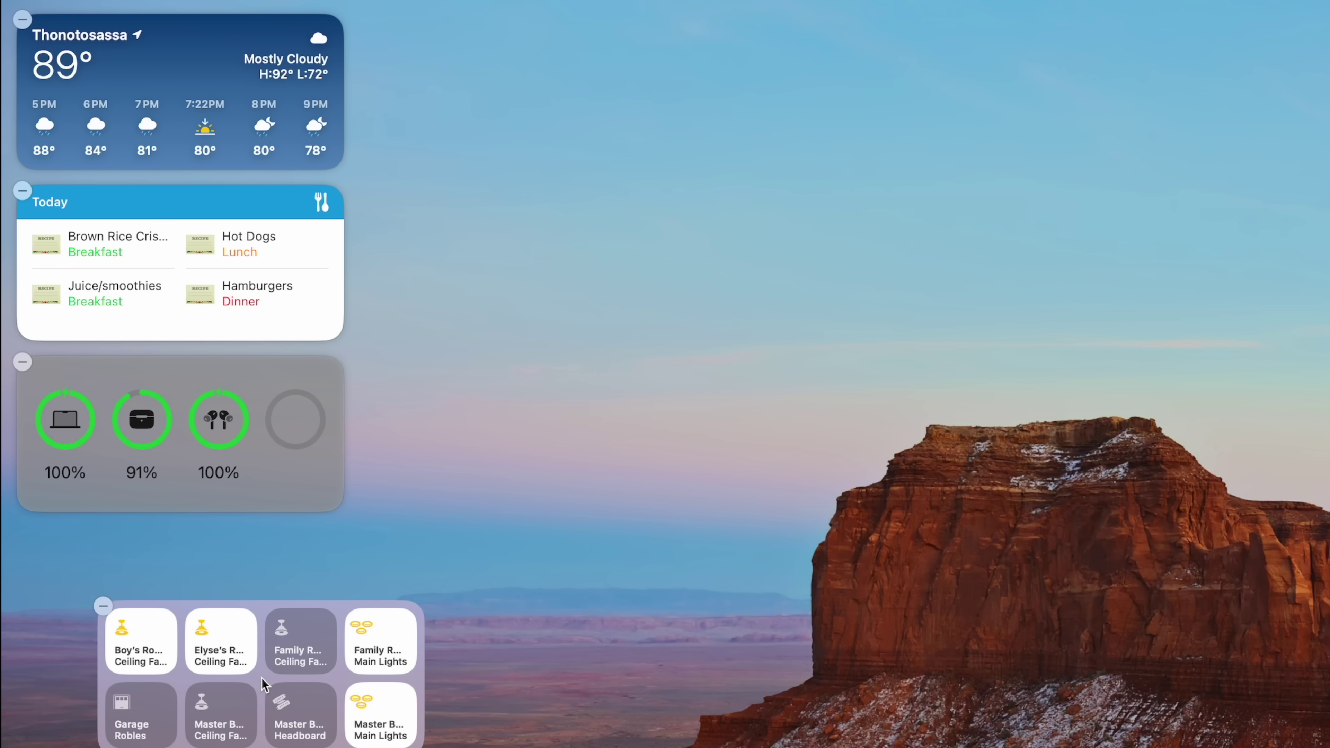
left_click_drag(279, 678, 201, 613)
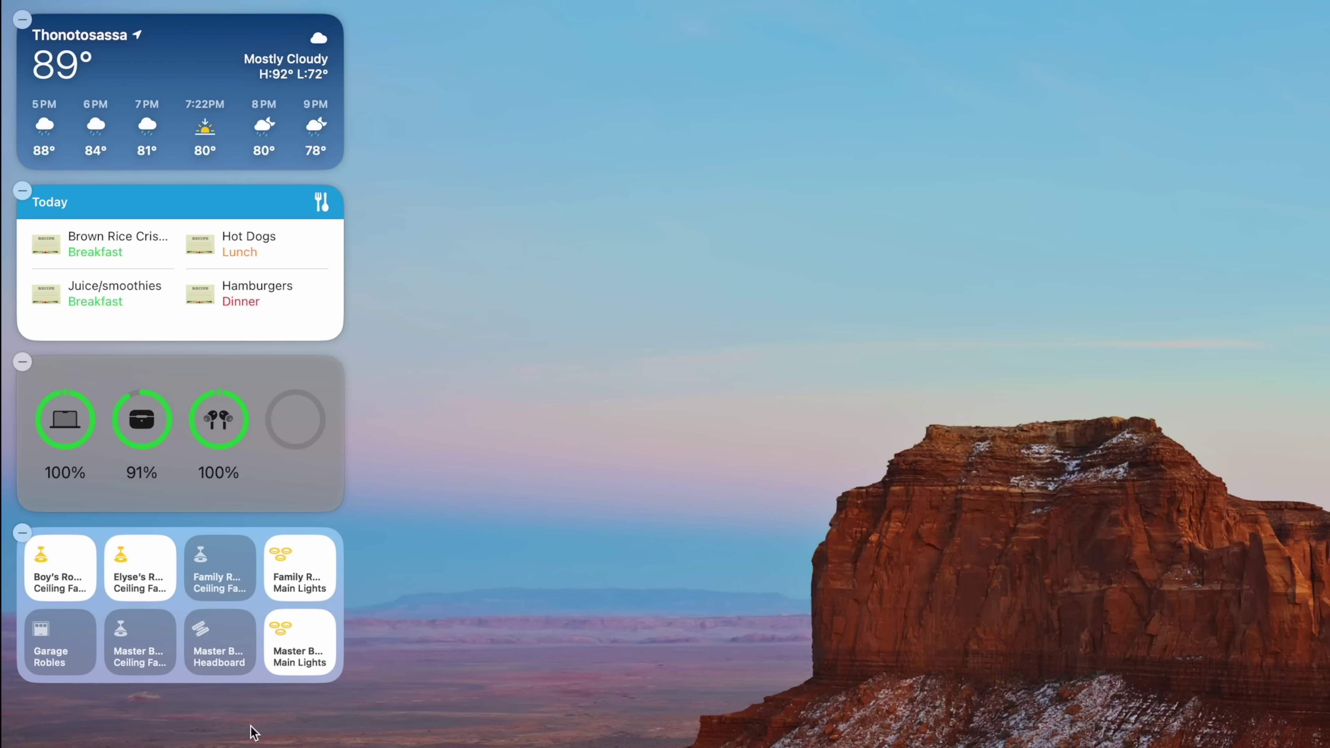
Step: Turn off recommended accessories in the Home widget and add the Video Teal scene
right_click(184, 614)
left_click(204, 625)
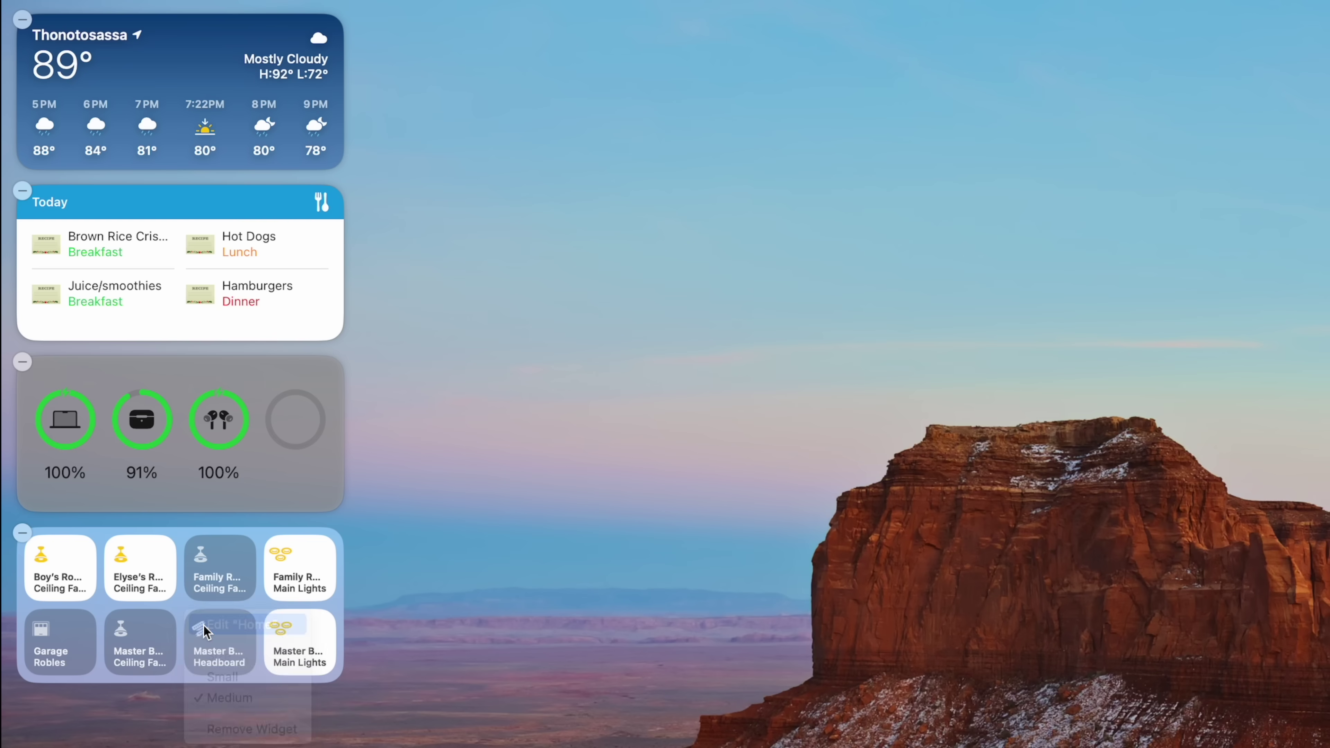
left_click(293, 485)
left_click(292, 485)
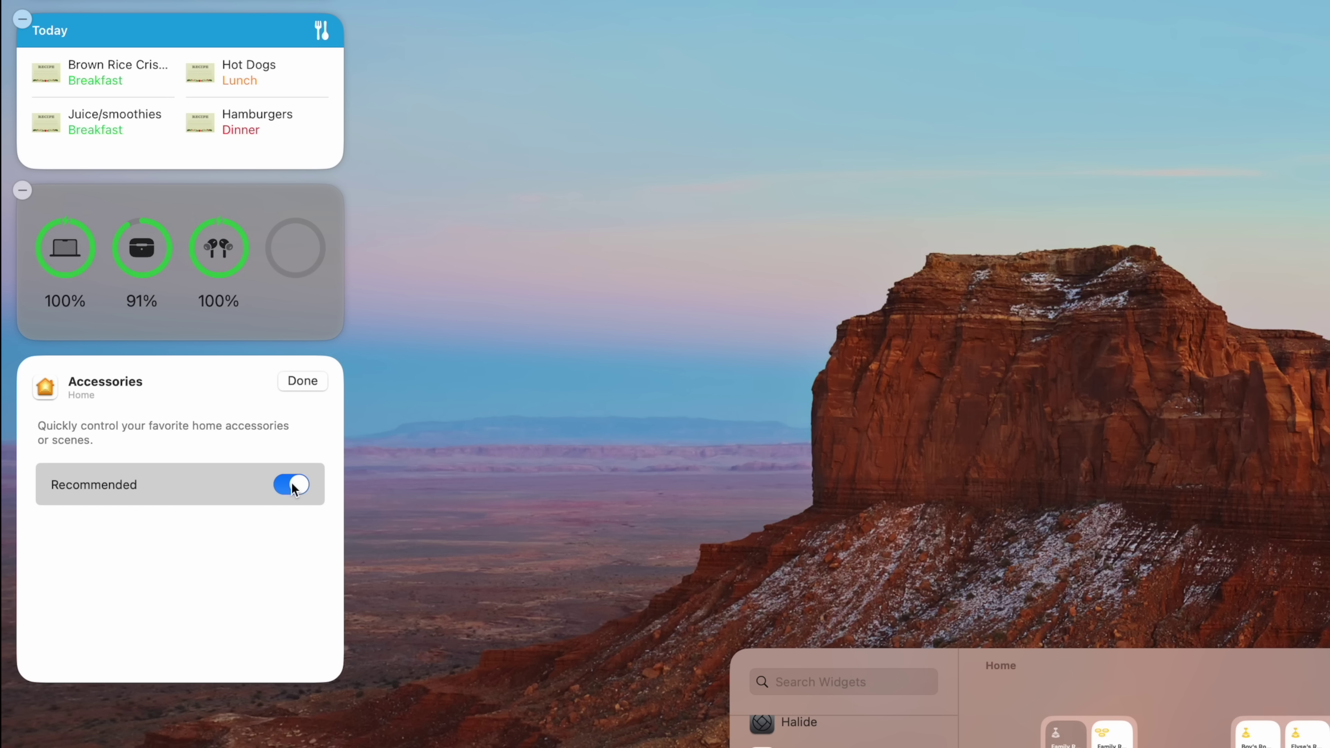
left_click(292, 485)
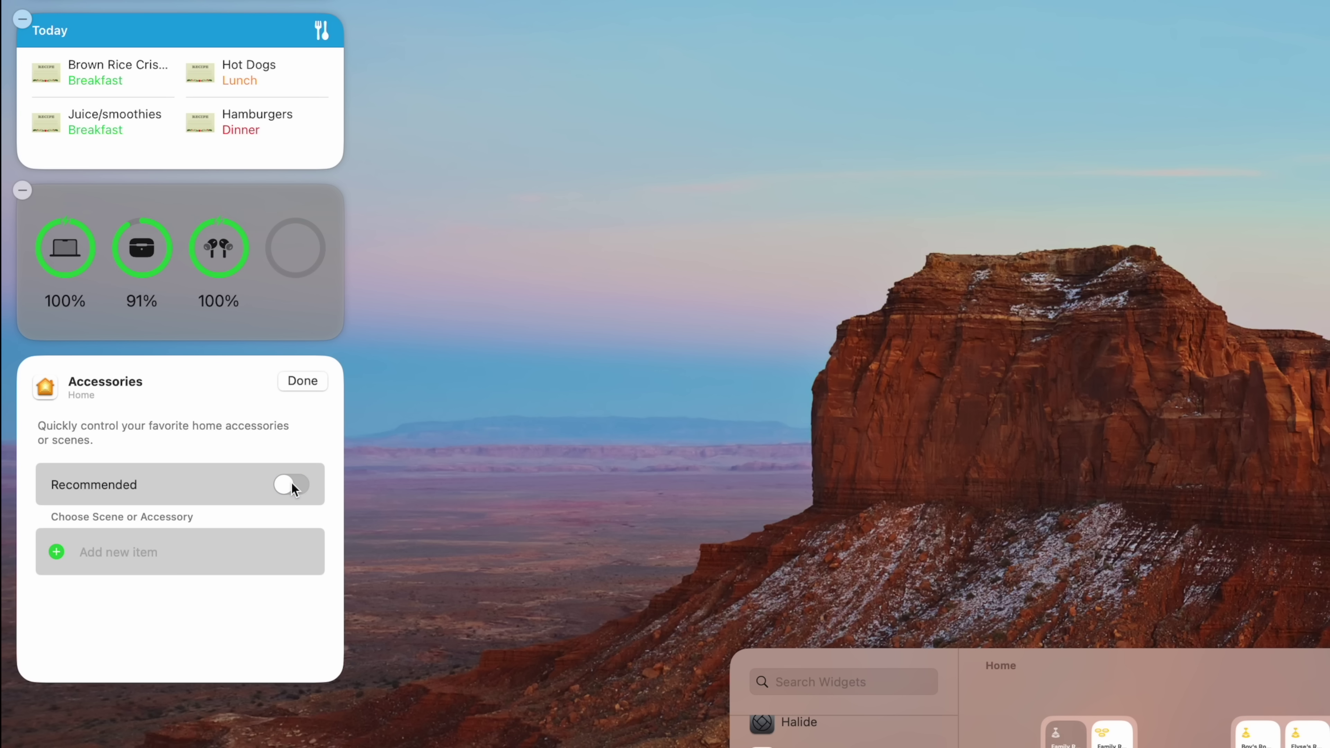
left_click(57, 552)
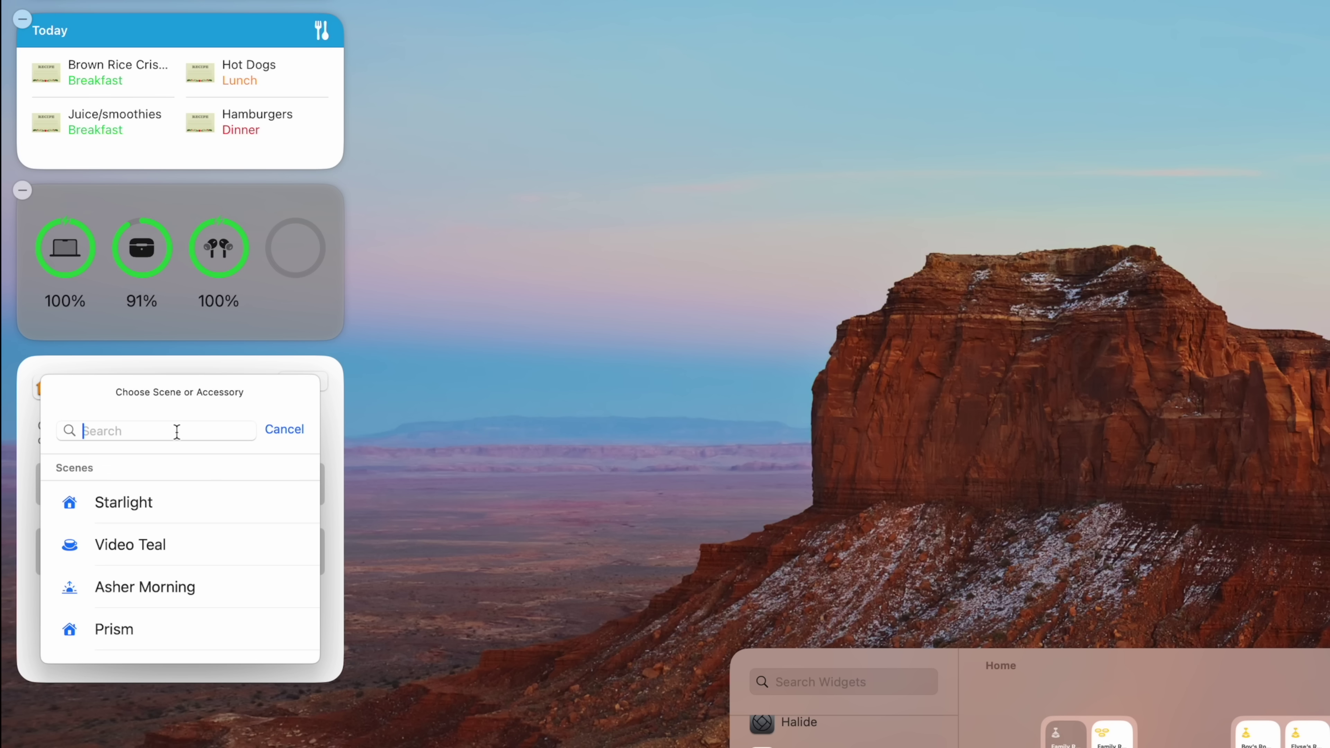
left_click(131, 545)
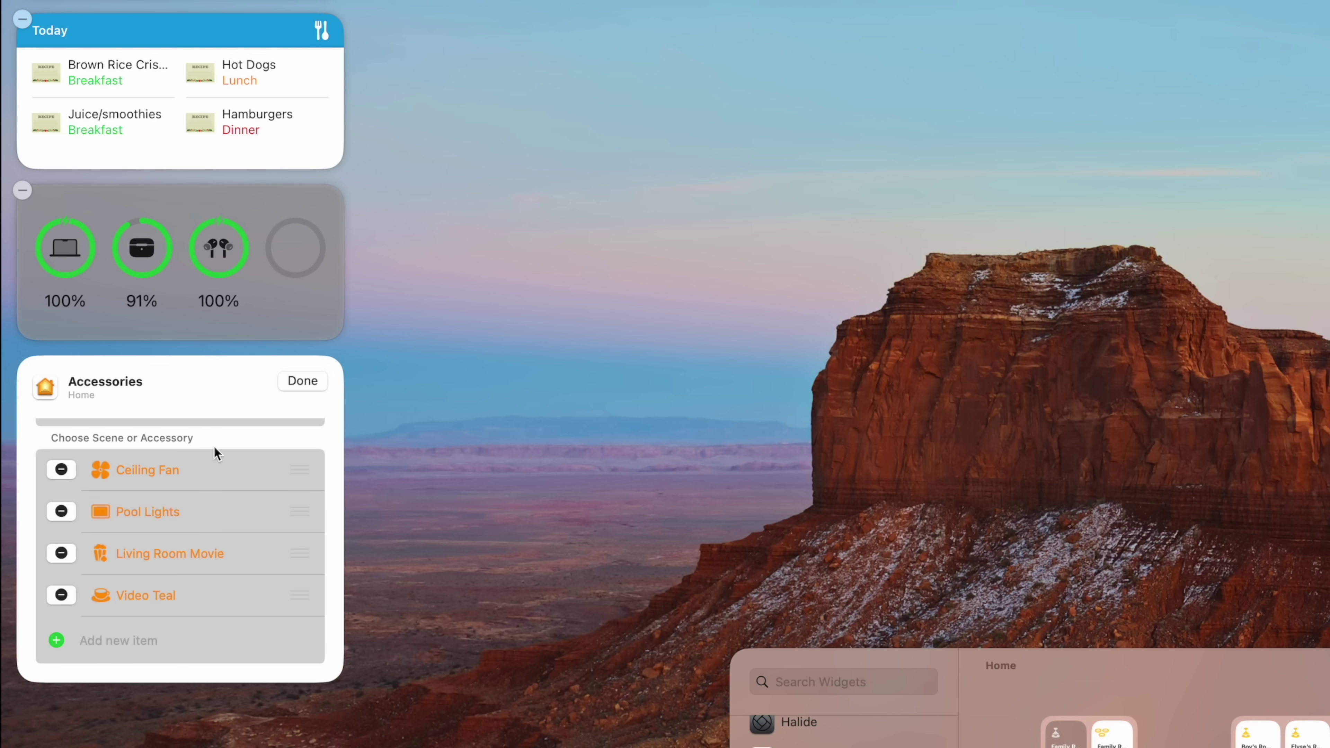
left_click(303, 381)
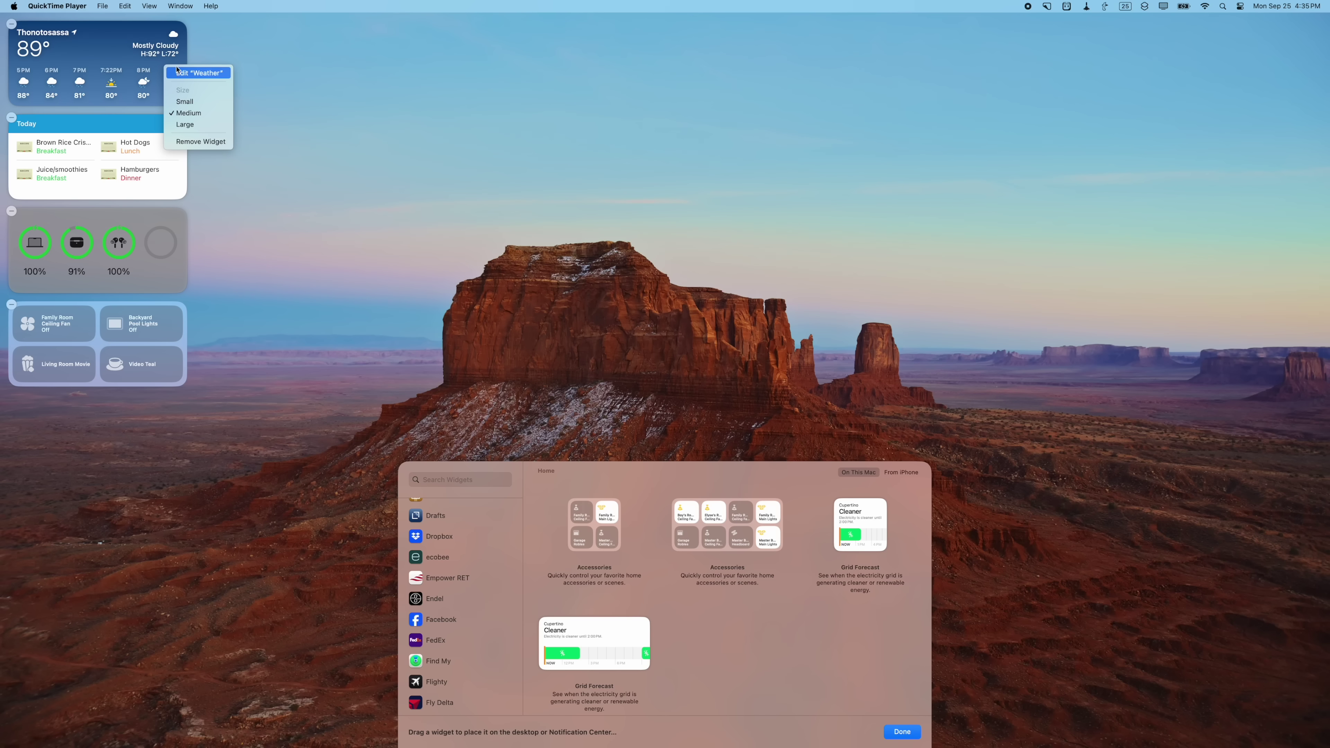
Step: Close the widget gallery, resize the Weather widget to Large, and bring up the Shortcuts widgets
left_click(292, 68)
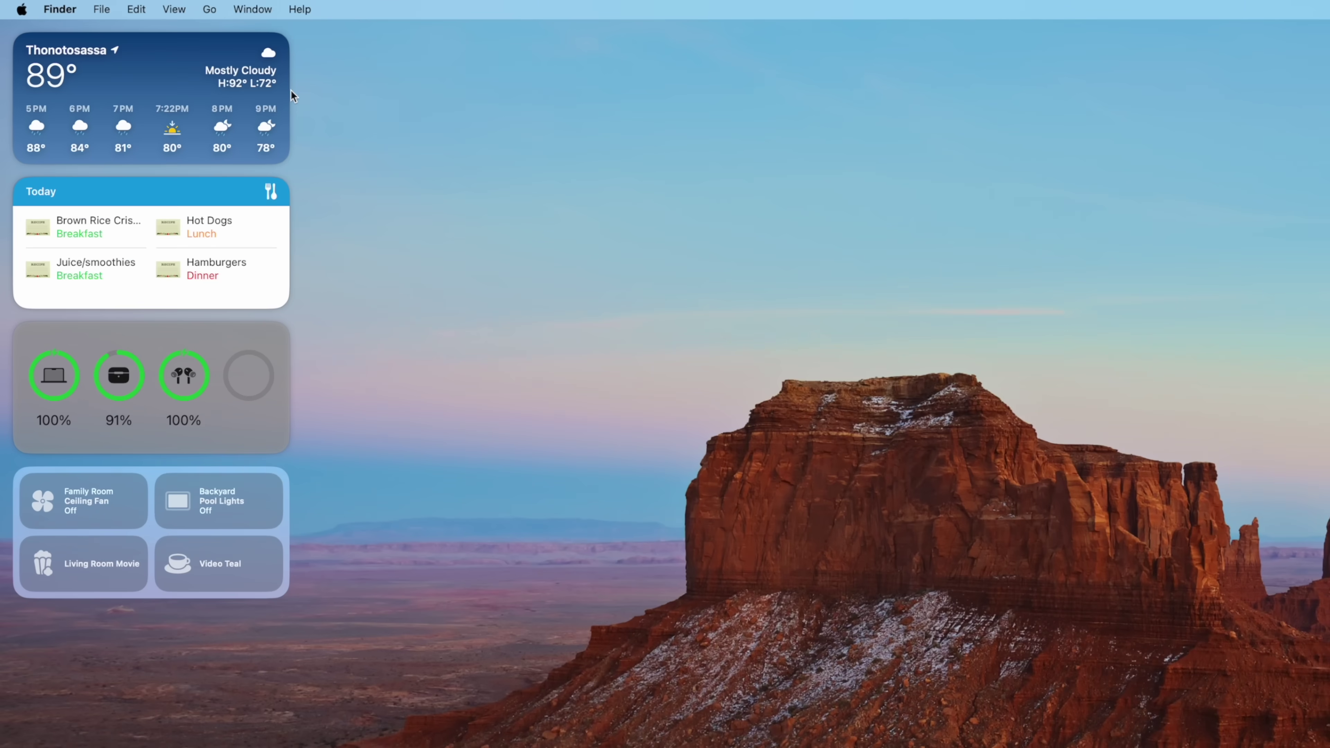
right_click(156, 68)
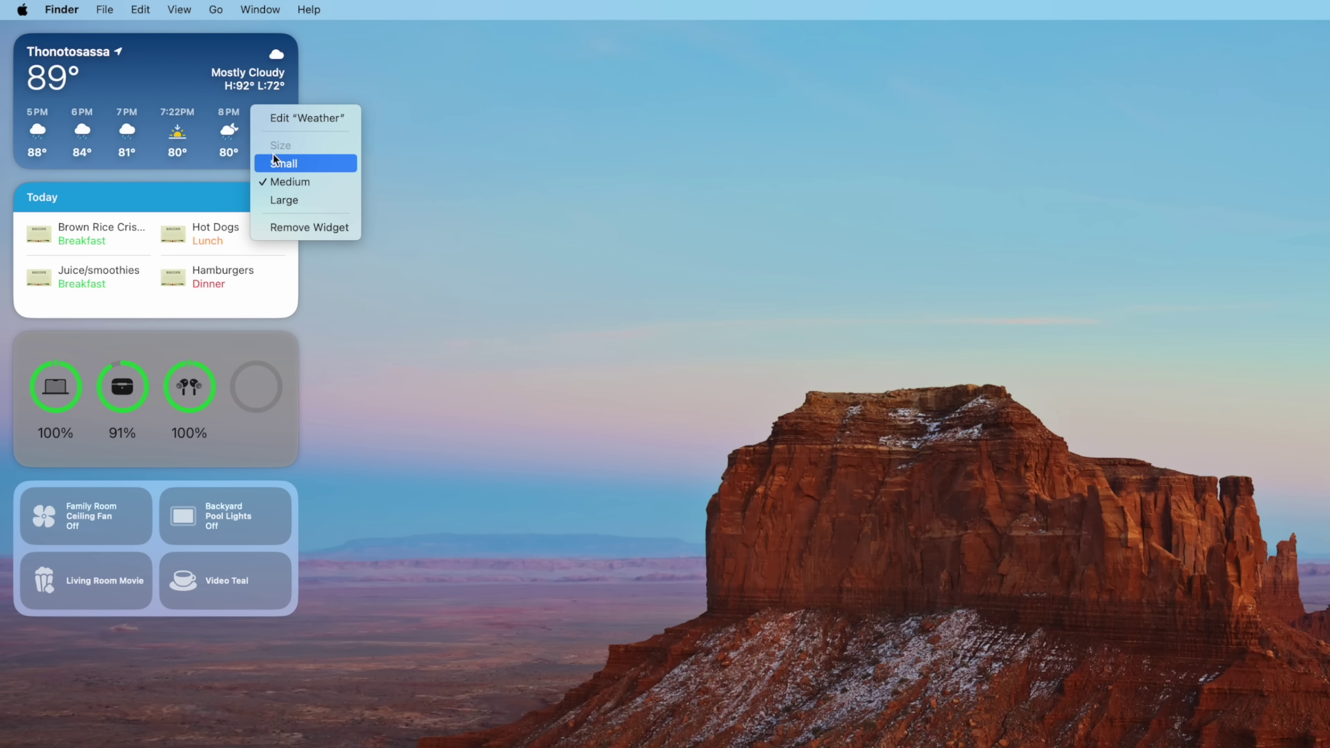
left_click(299, 203)
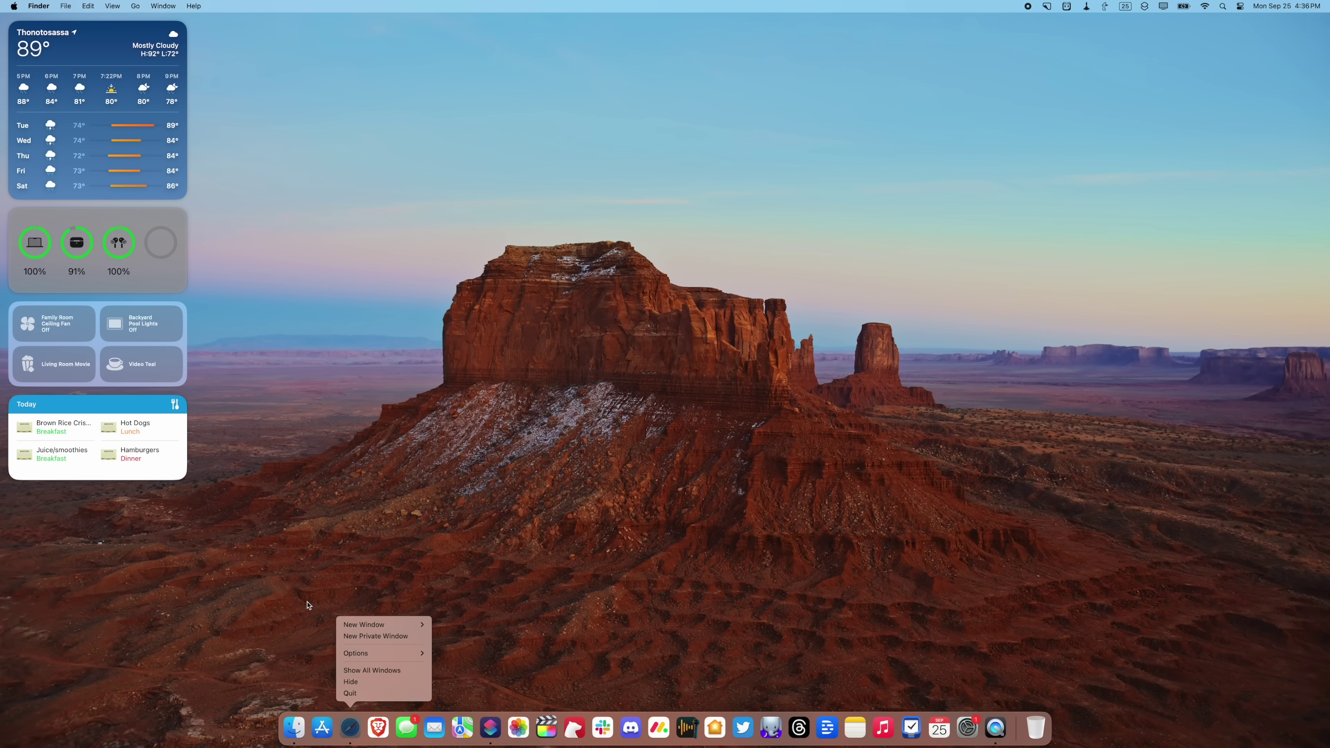
left_click(307, 605)
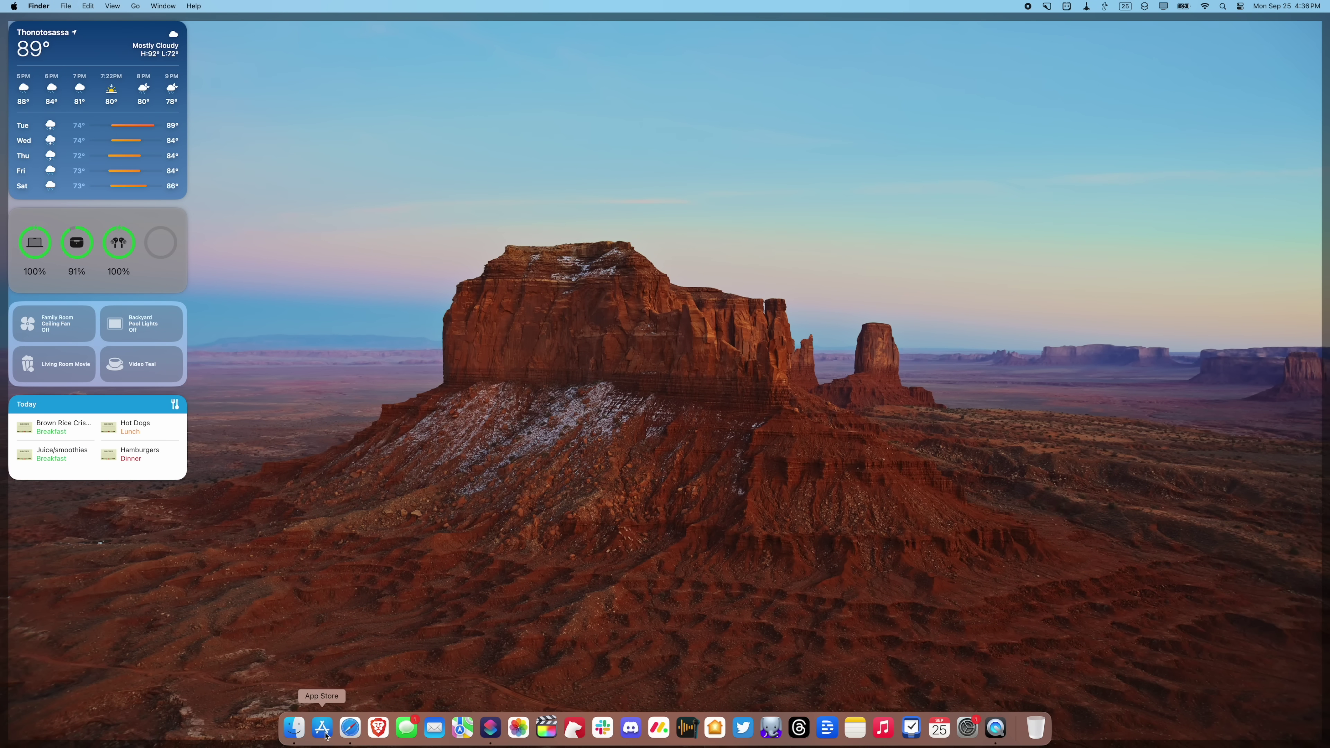
left_click(323, 728)
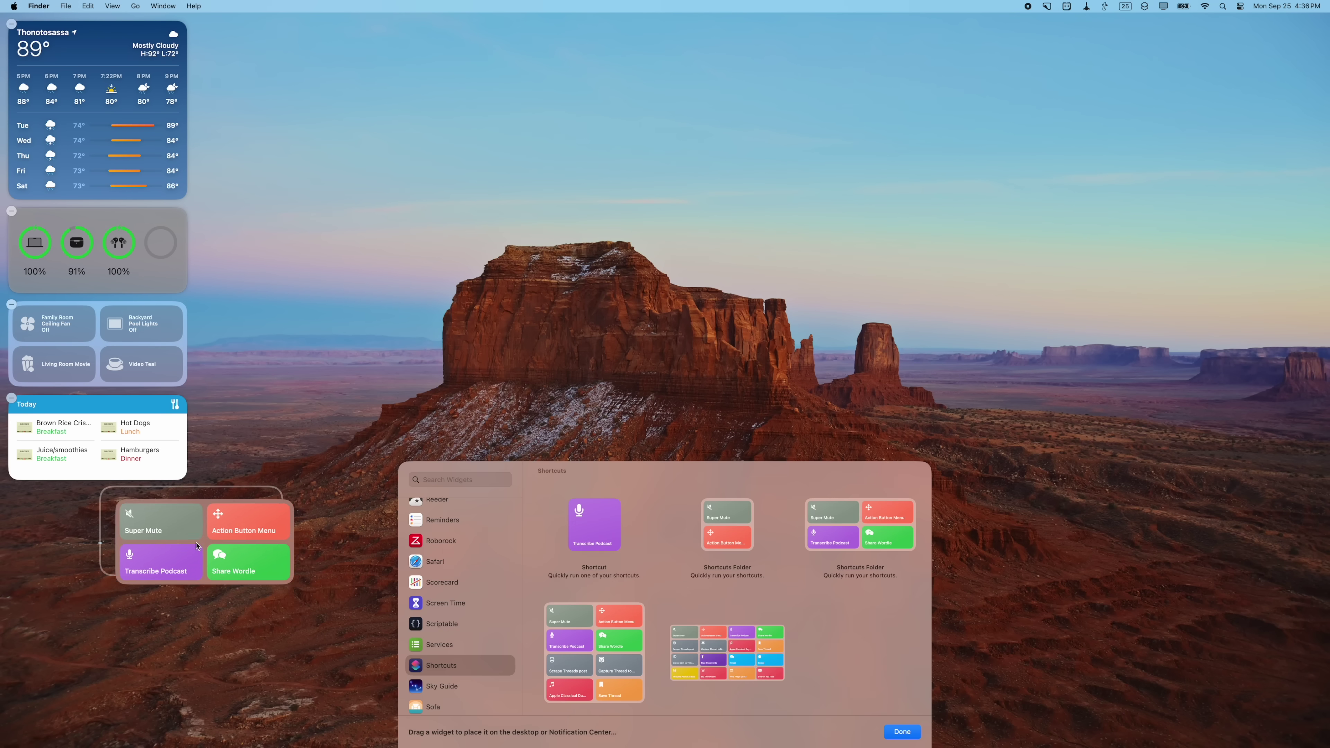
Step: Add the Shortcuts Folder widget below Today and Podcasts' Up Next widget beneath it
left_click_drag(196, 545, 178, 543)
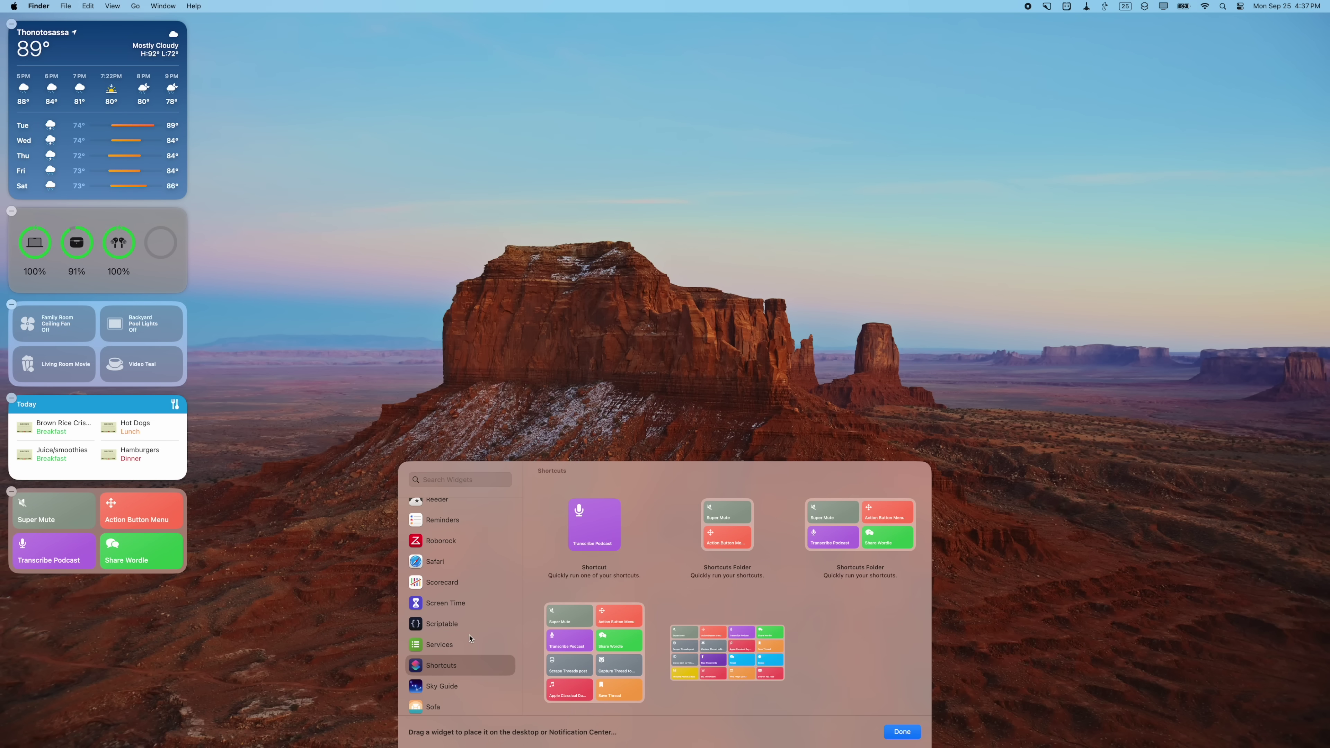
scroll(470, 639, "up", 5)
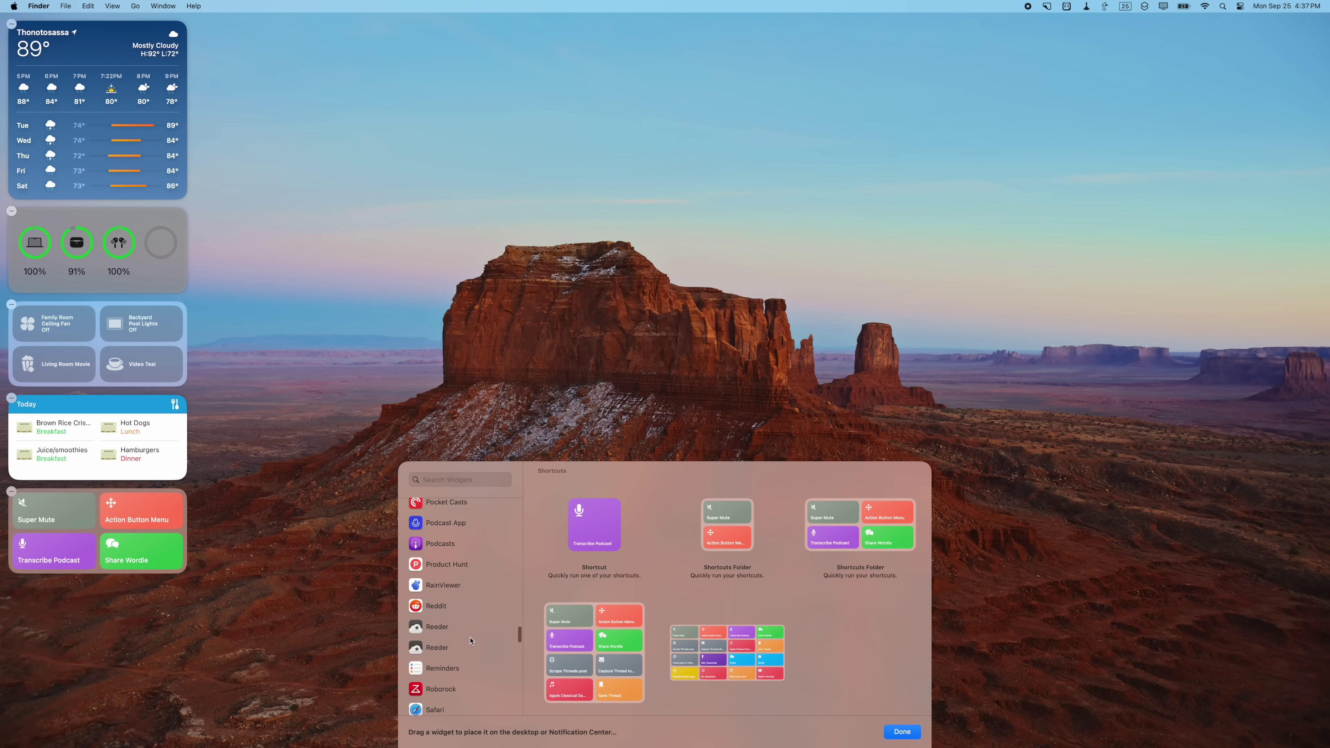
left_click(450, 543)
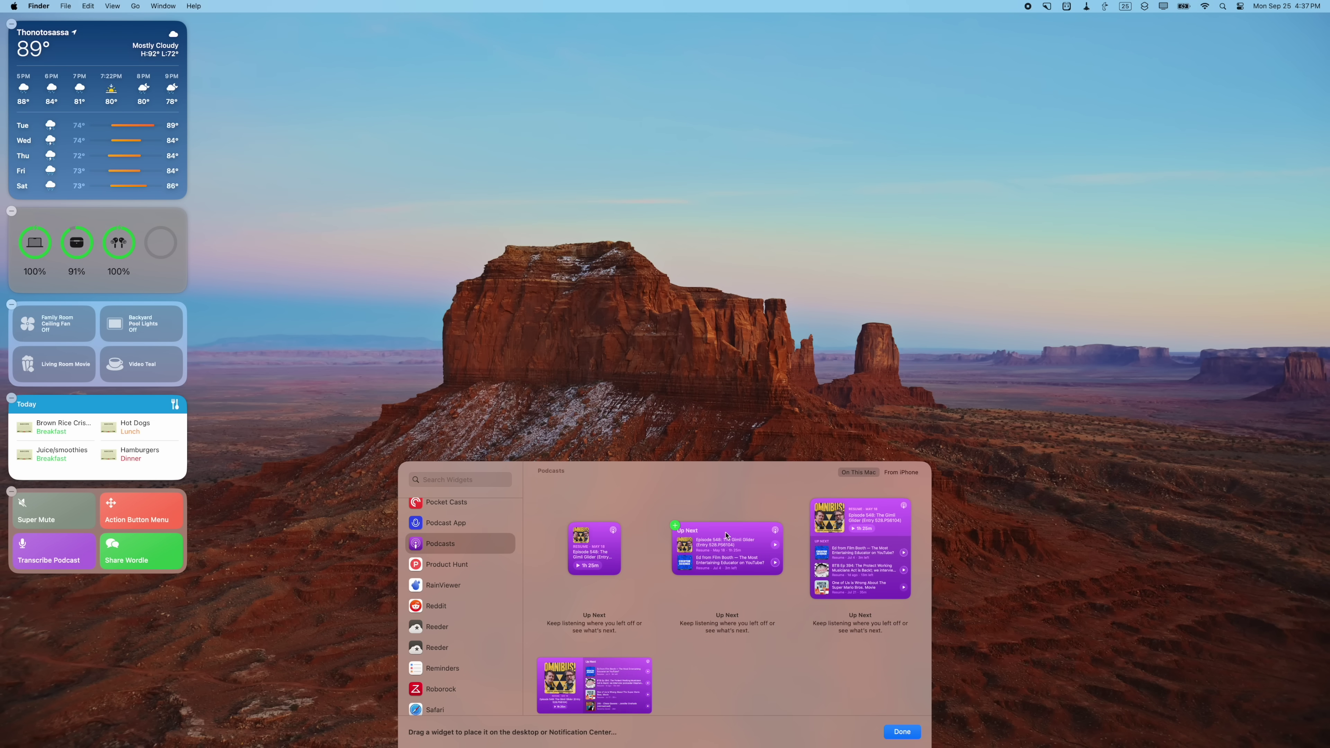
left_click_drag(727, 535, 123, 618)
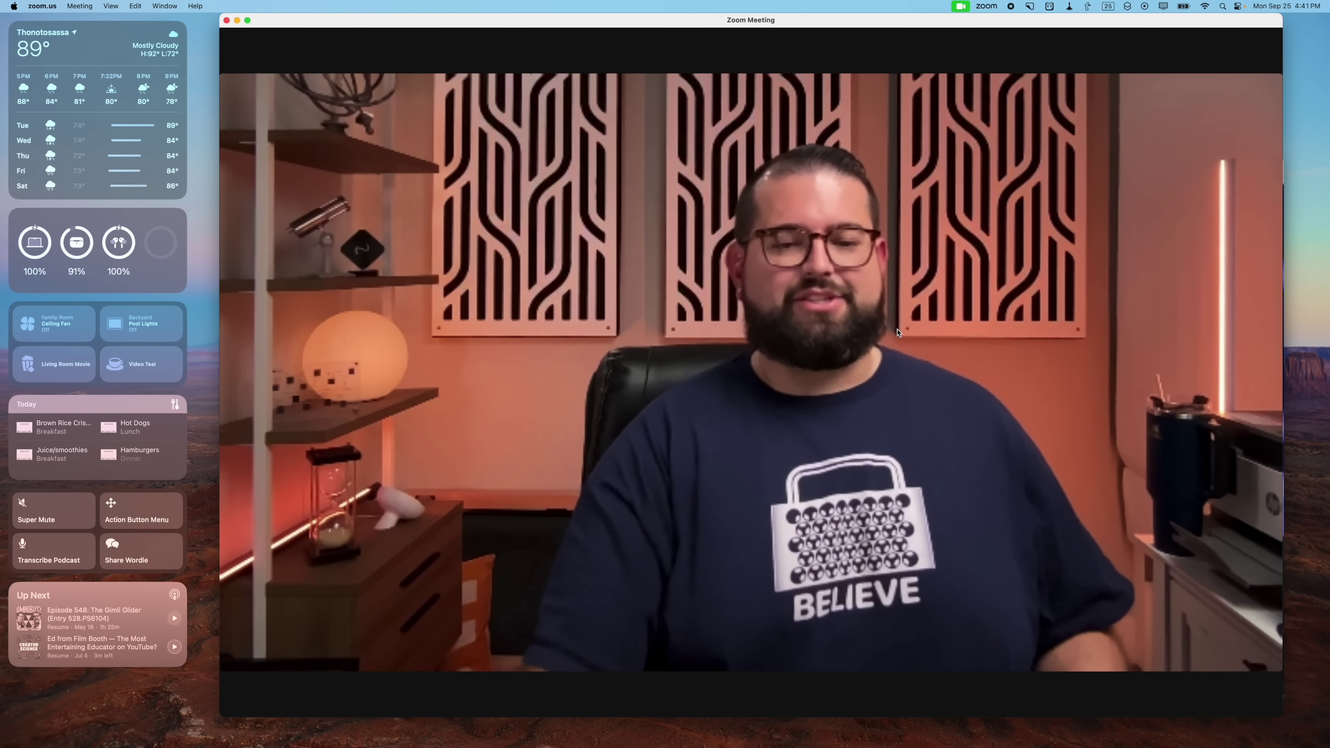
Step: Share the Preview window showing BT Super Action Button.jpg into the Zoom meeting
mouse_move(736, 707)
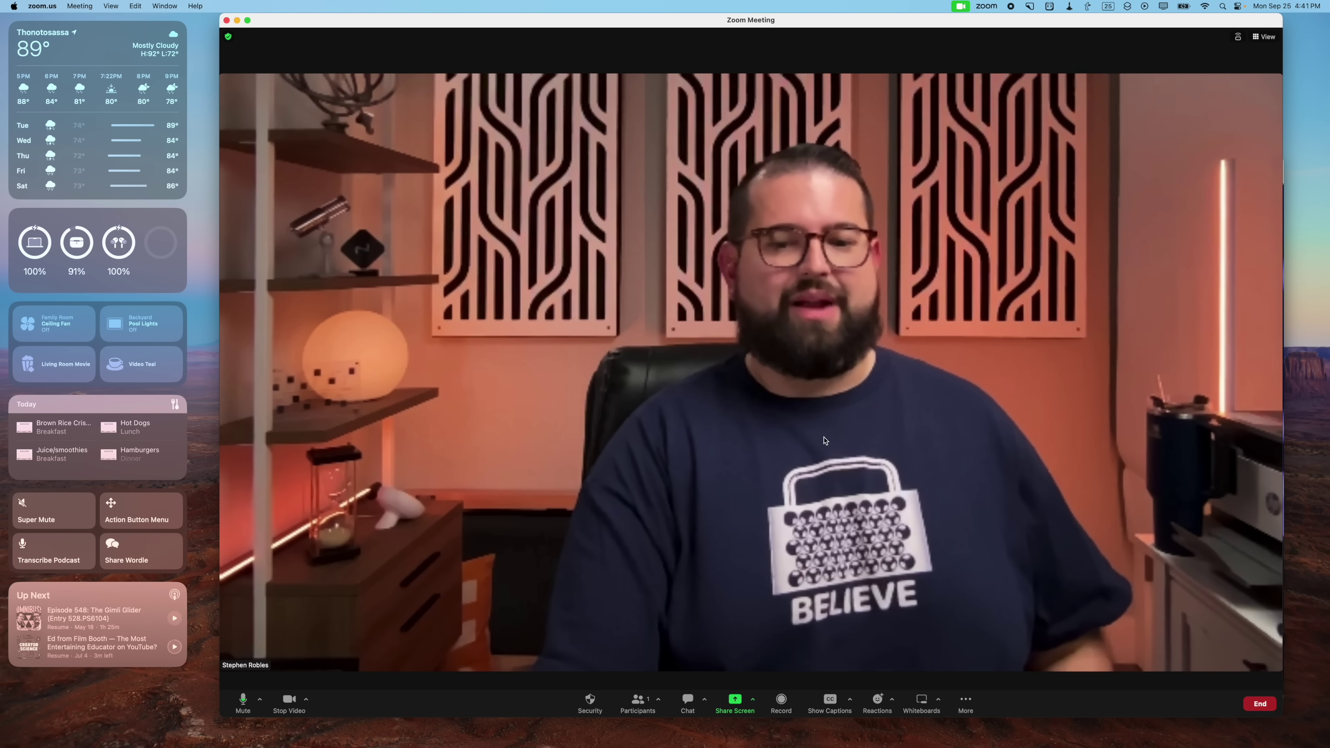
left_click(737, 708)
left_click(693, 358)
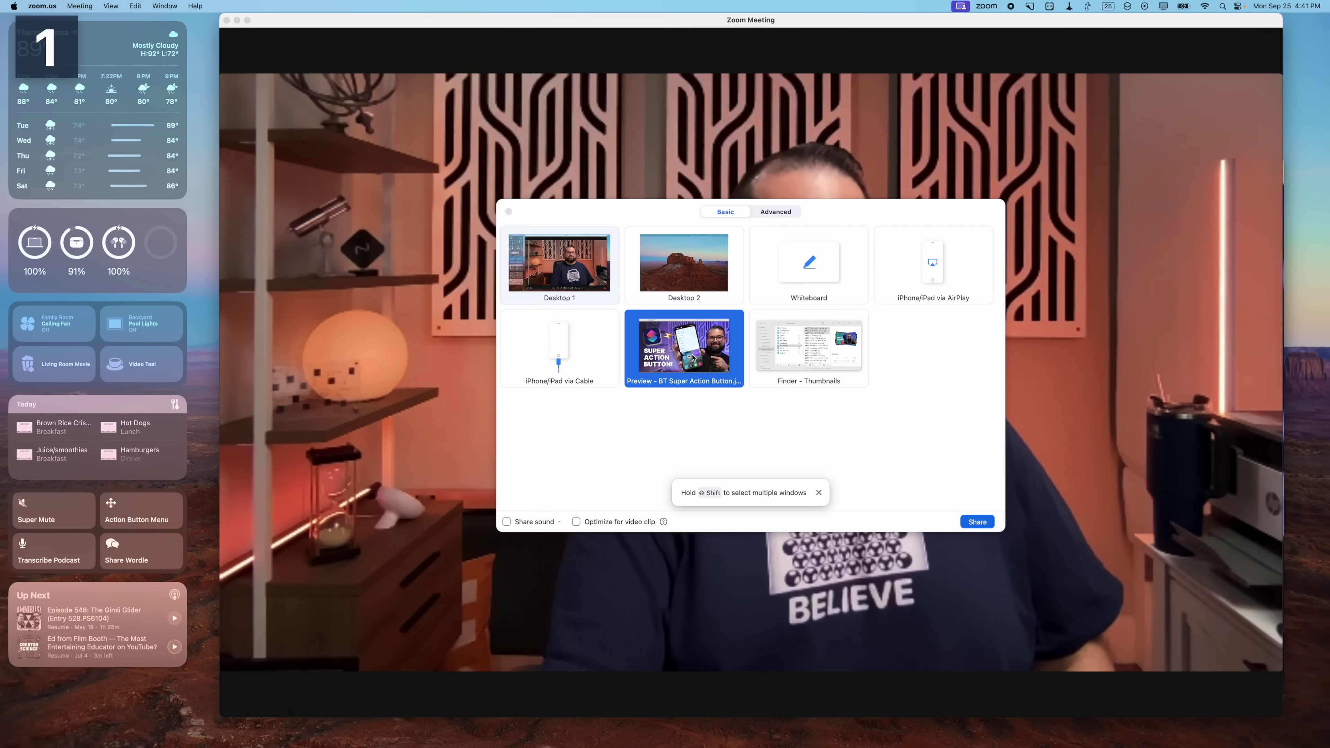
left_click(977, 522)
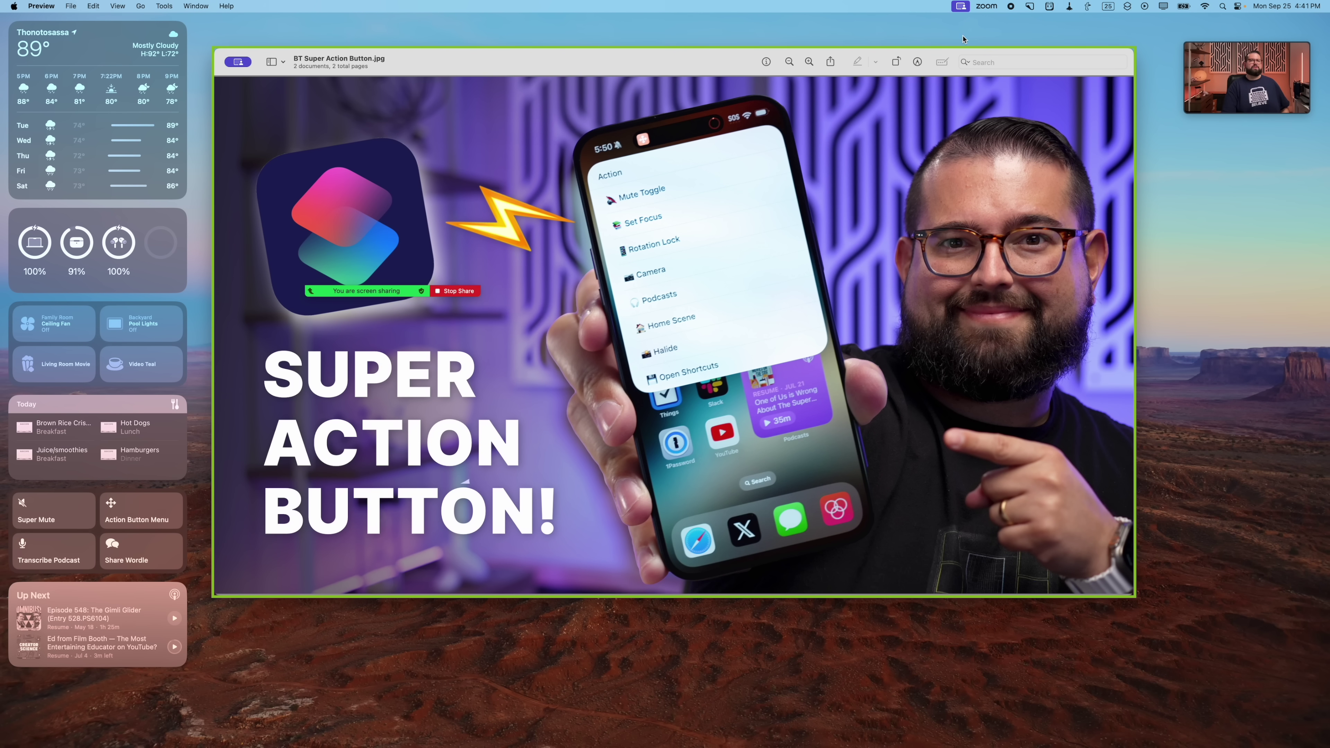
Step: Switch the presenter overlay between Small and Large a few times, then set it to Off
left_click(962, 7)
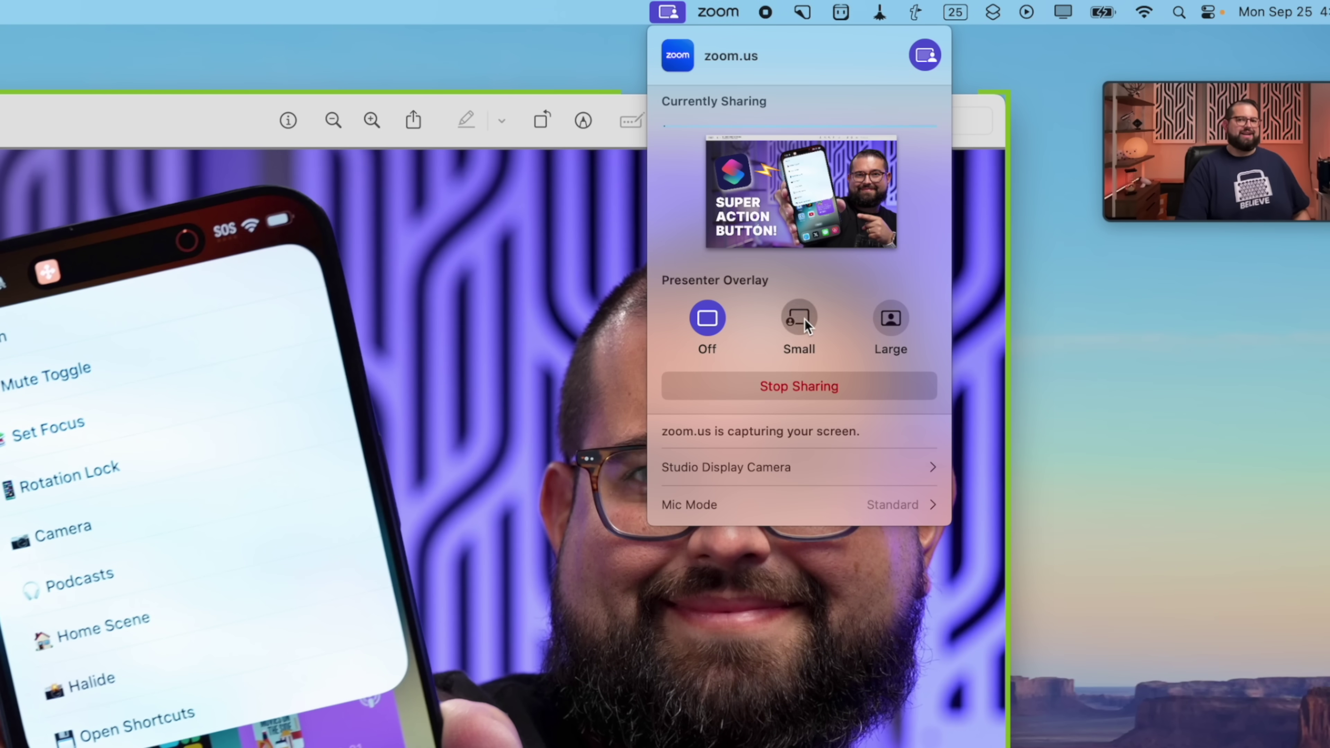
left_click(1028, 162)
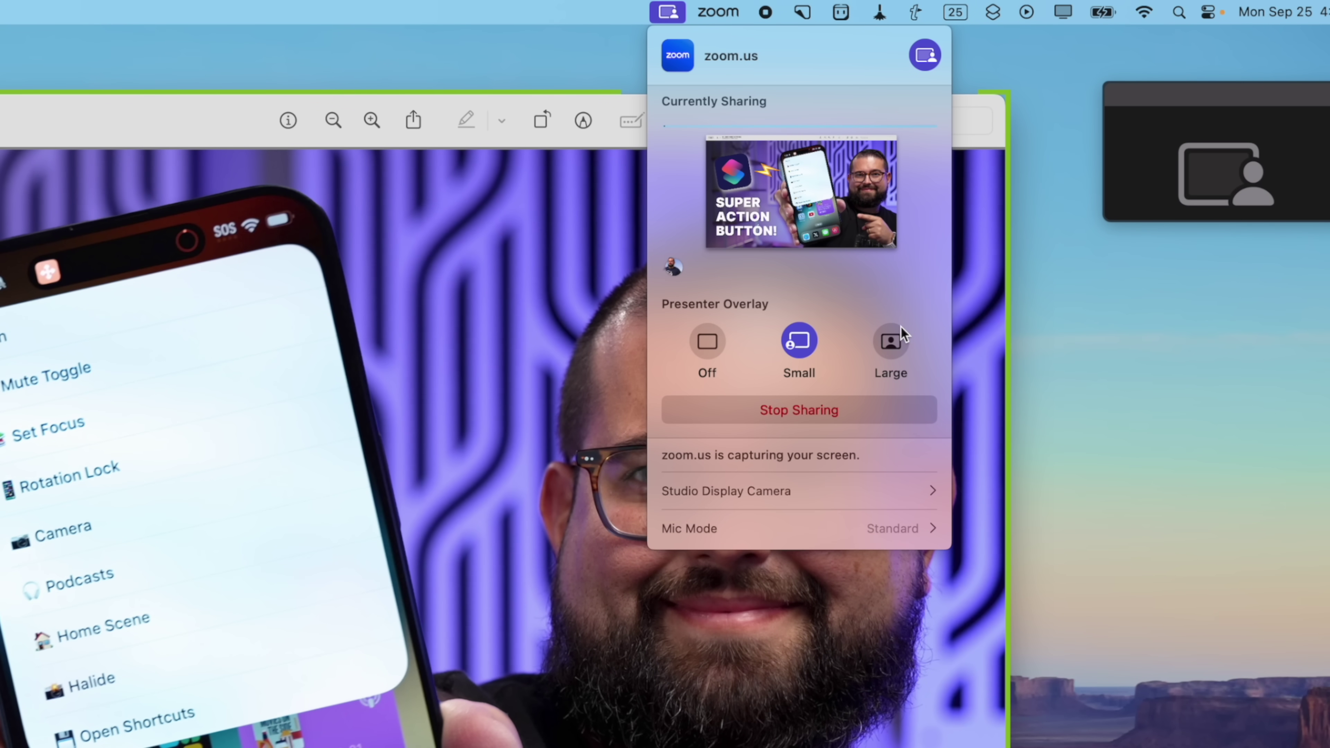
left_click(900, 326)
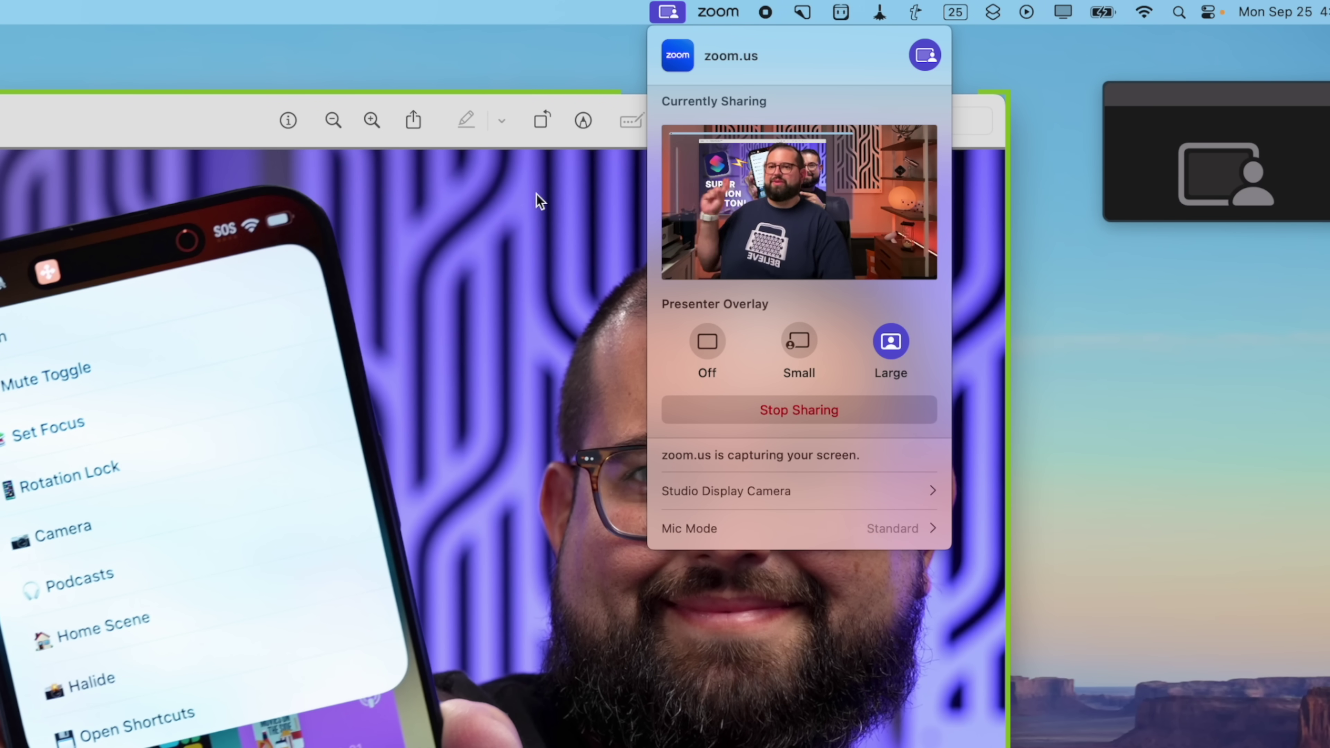
mouse_move(724, 234)
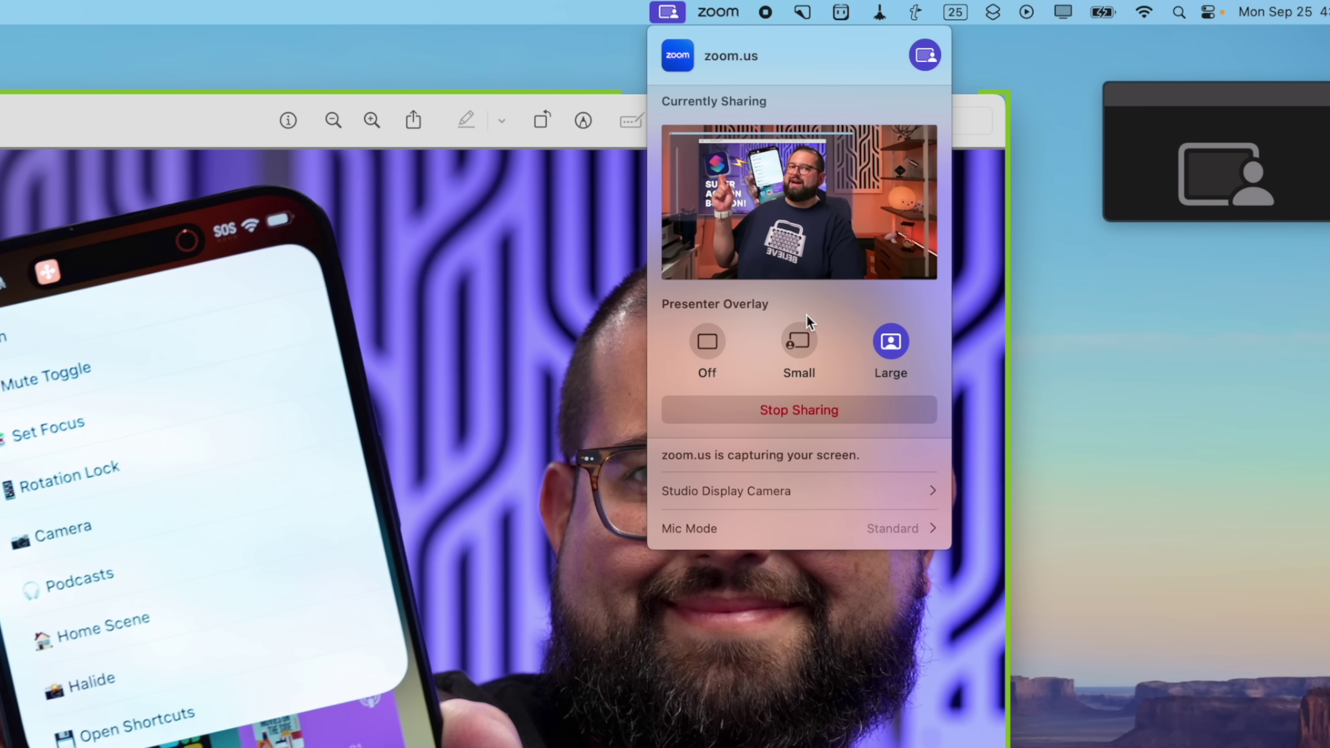
left_click(808, 357)
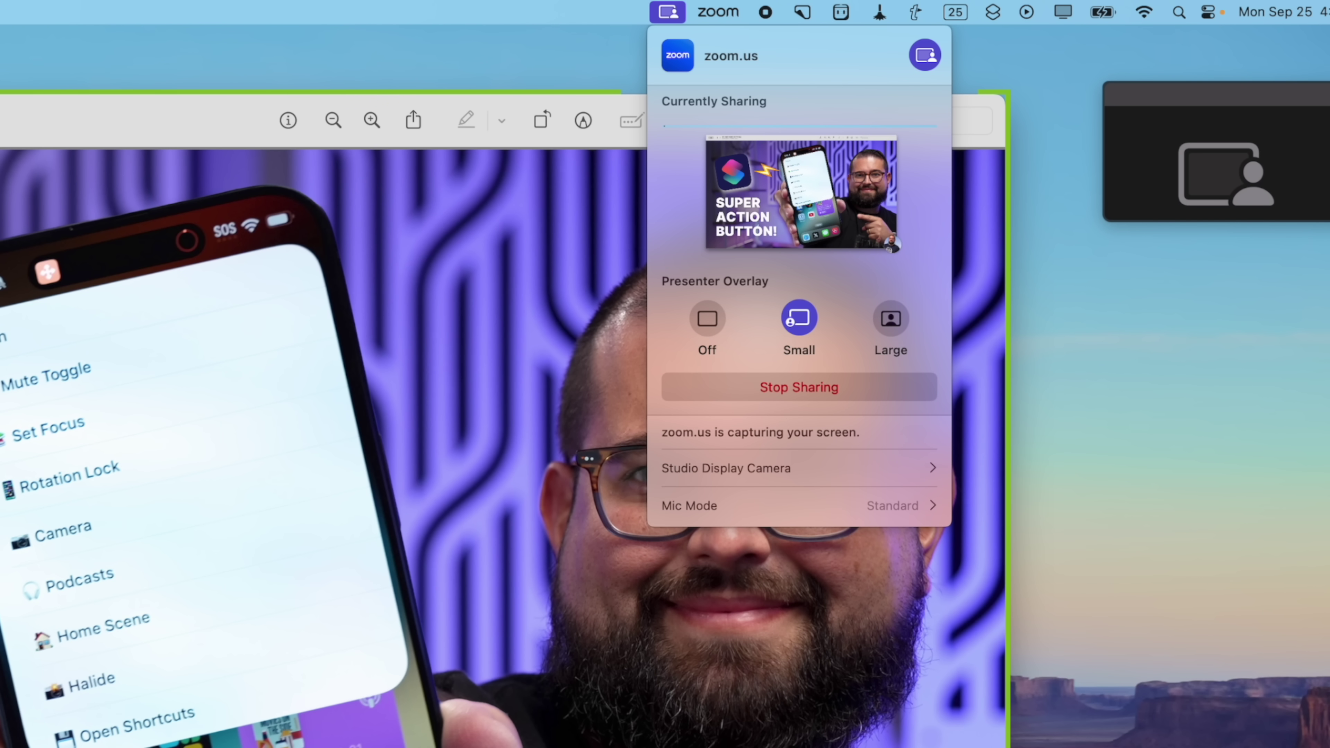
left_click(890, 318)
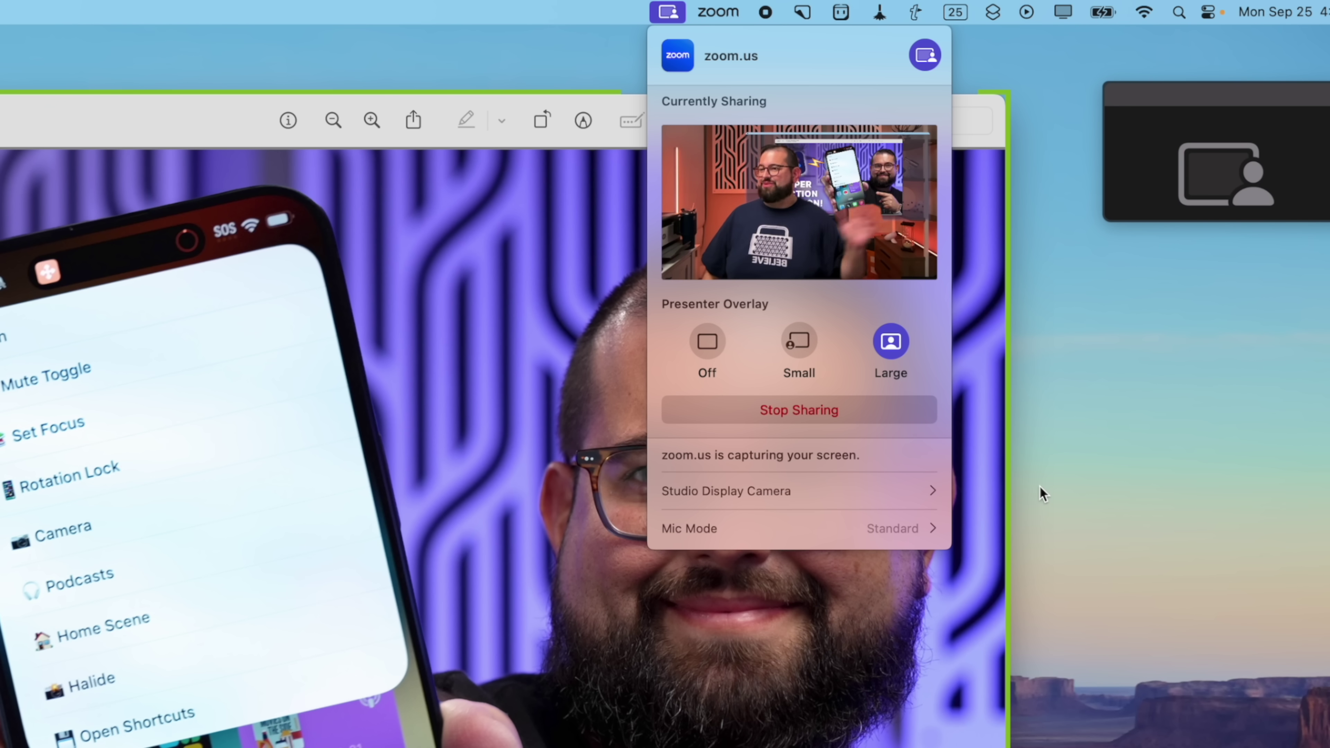
left_click(884, 329)
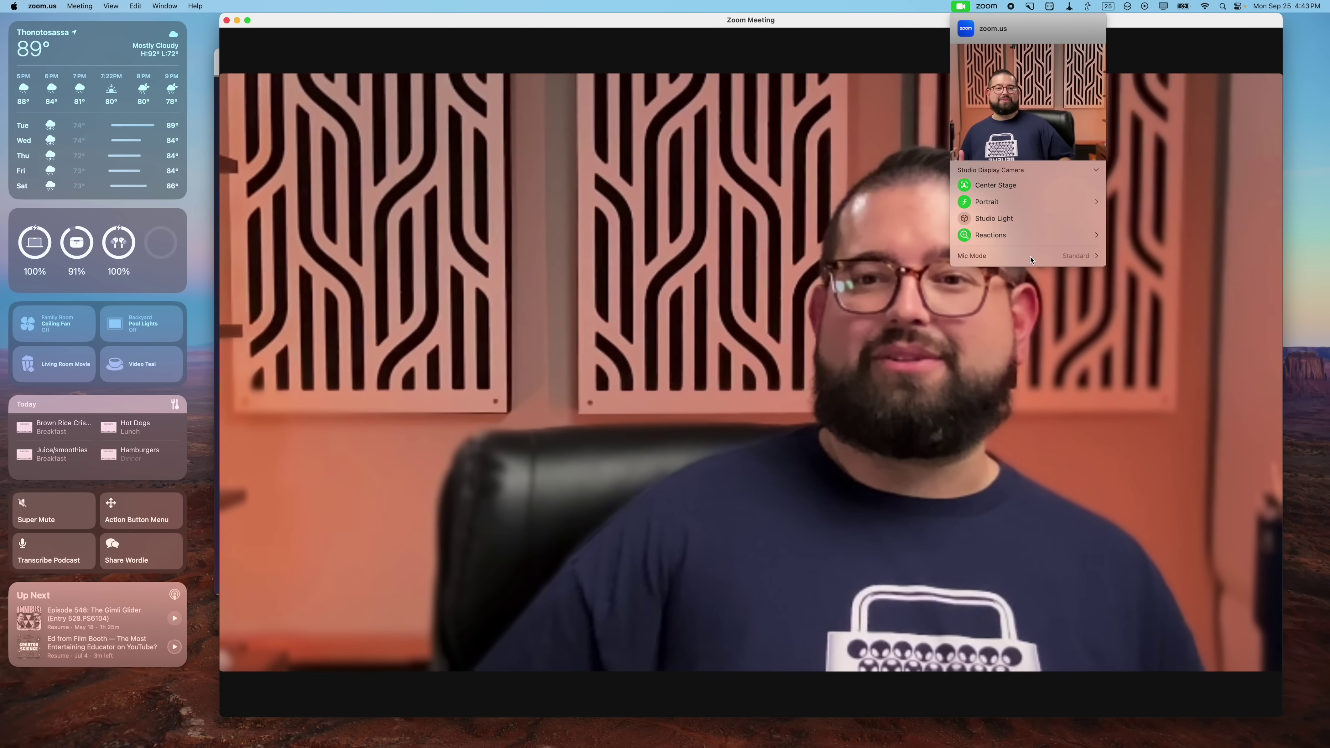
Step: Turn on Studio Light, trigger the Love hearts reaction, and collapse the Reactions options
left_click(1027, 219)
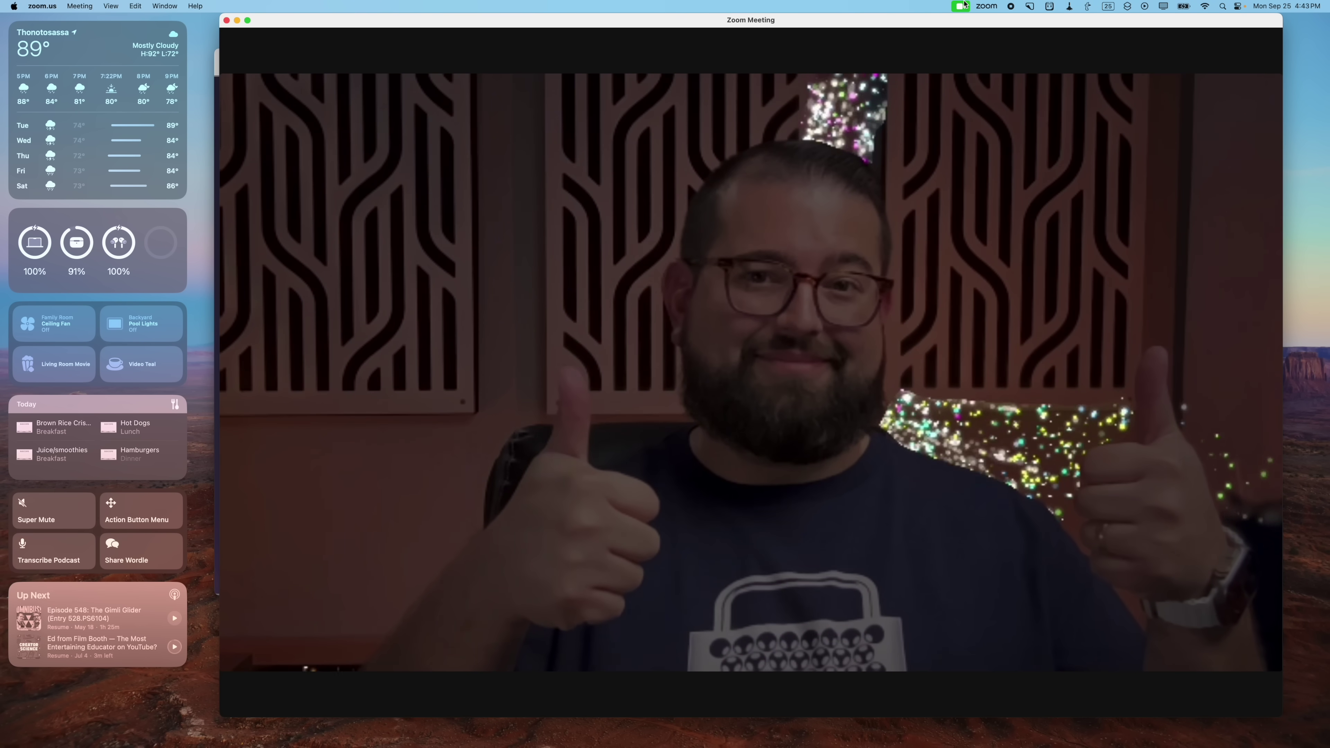
left_click(965, 5)
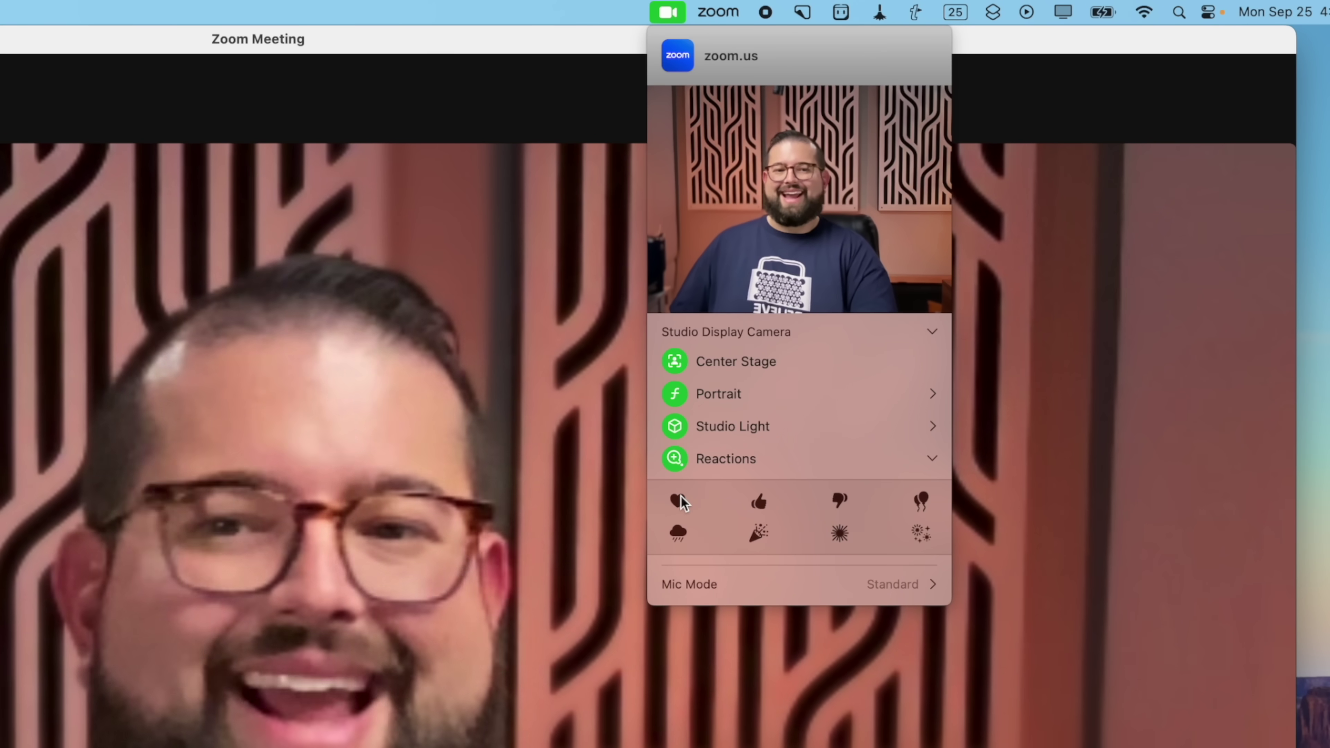
left_click(677, 501)
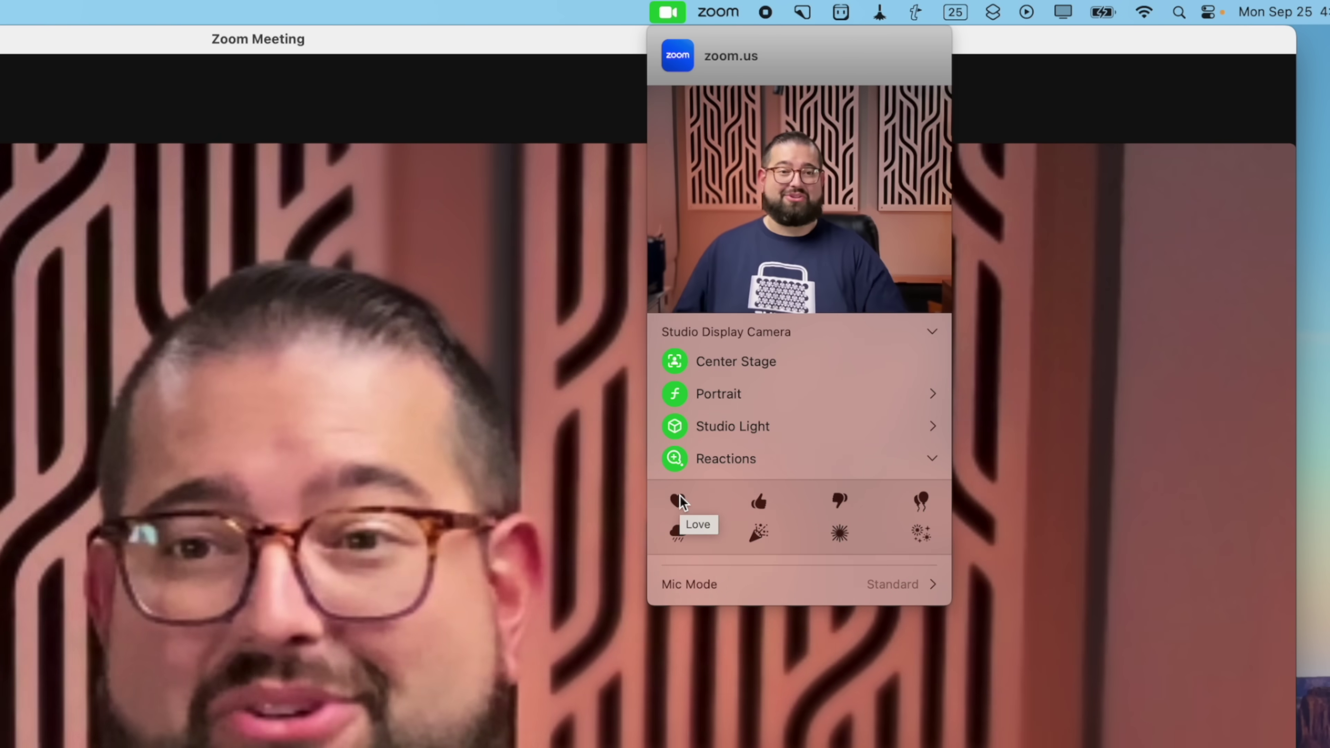
left_click(677, 462)
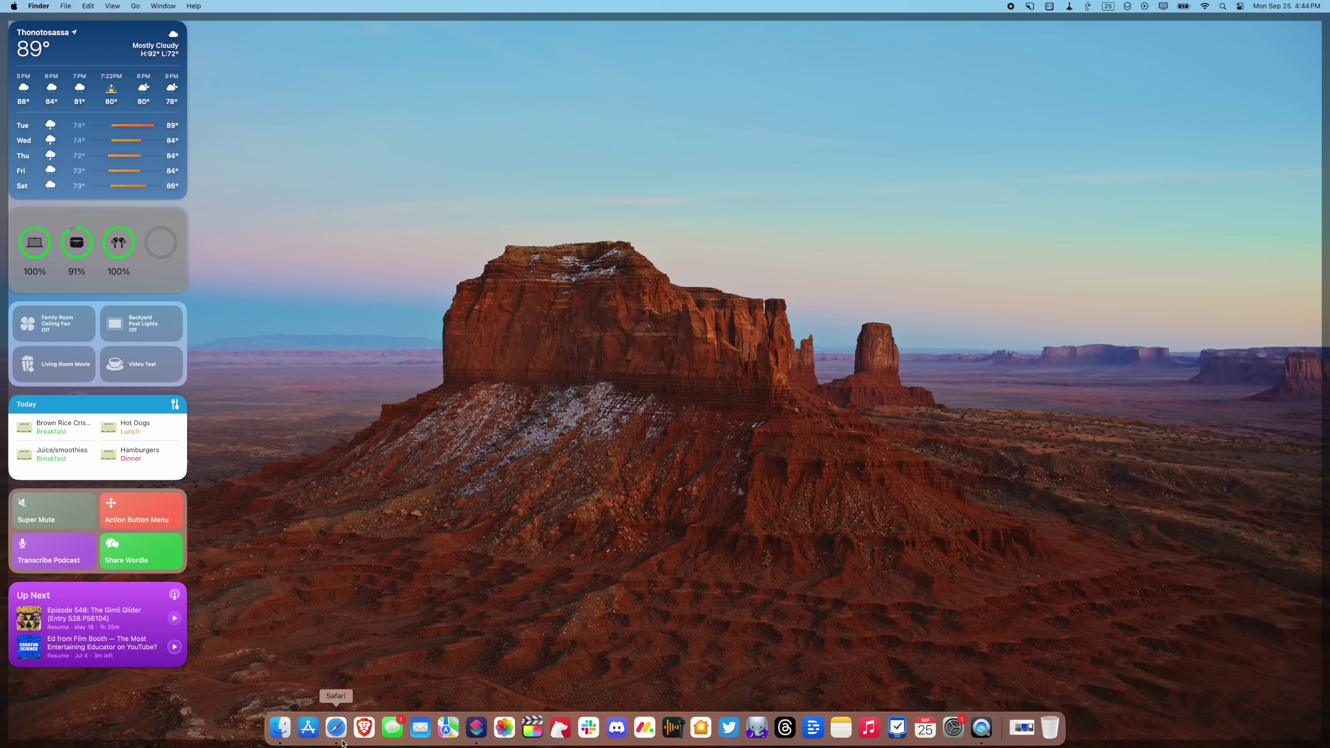
Step: Open Safari, then show and hide the Personal profile's tab groups sidebar
left_click(342, 741)
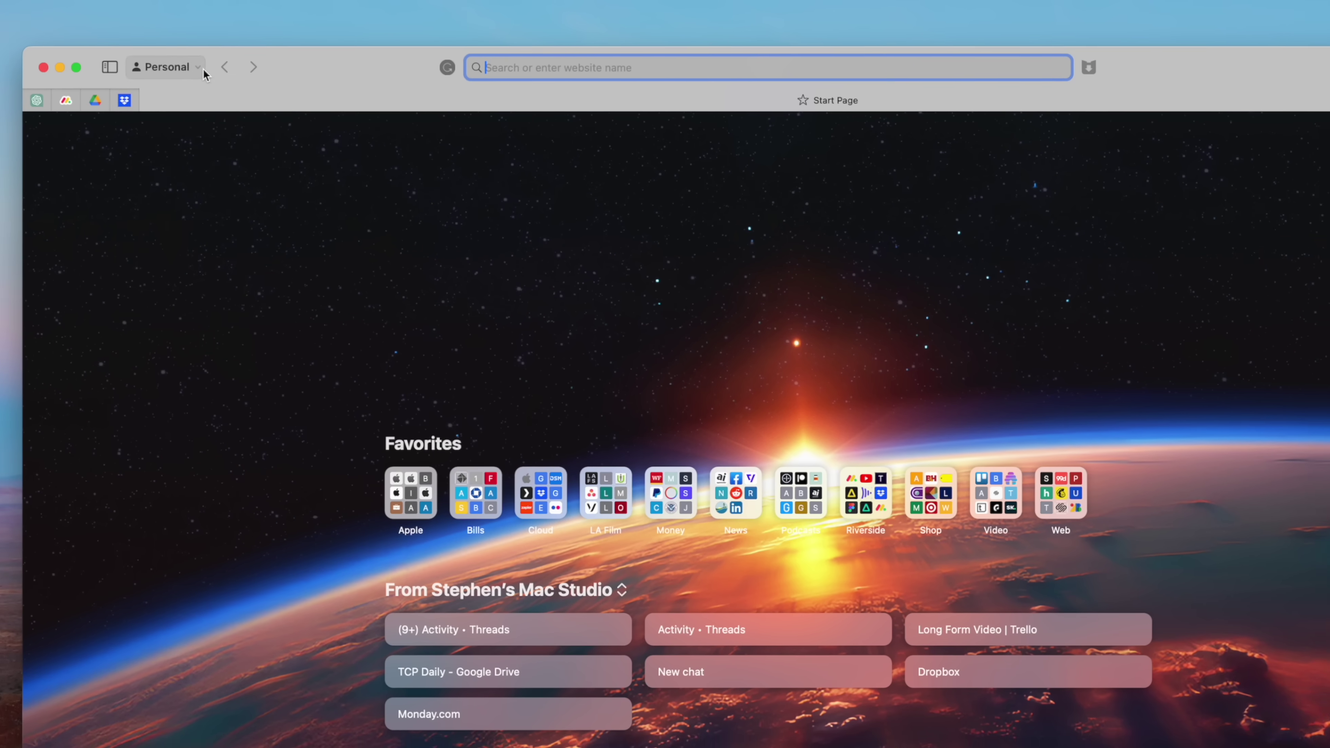
left_click(321, 83)
mouse_move(325, 104)
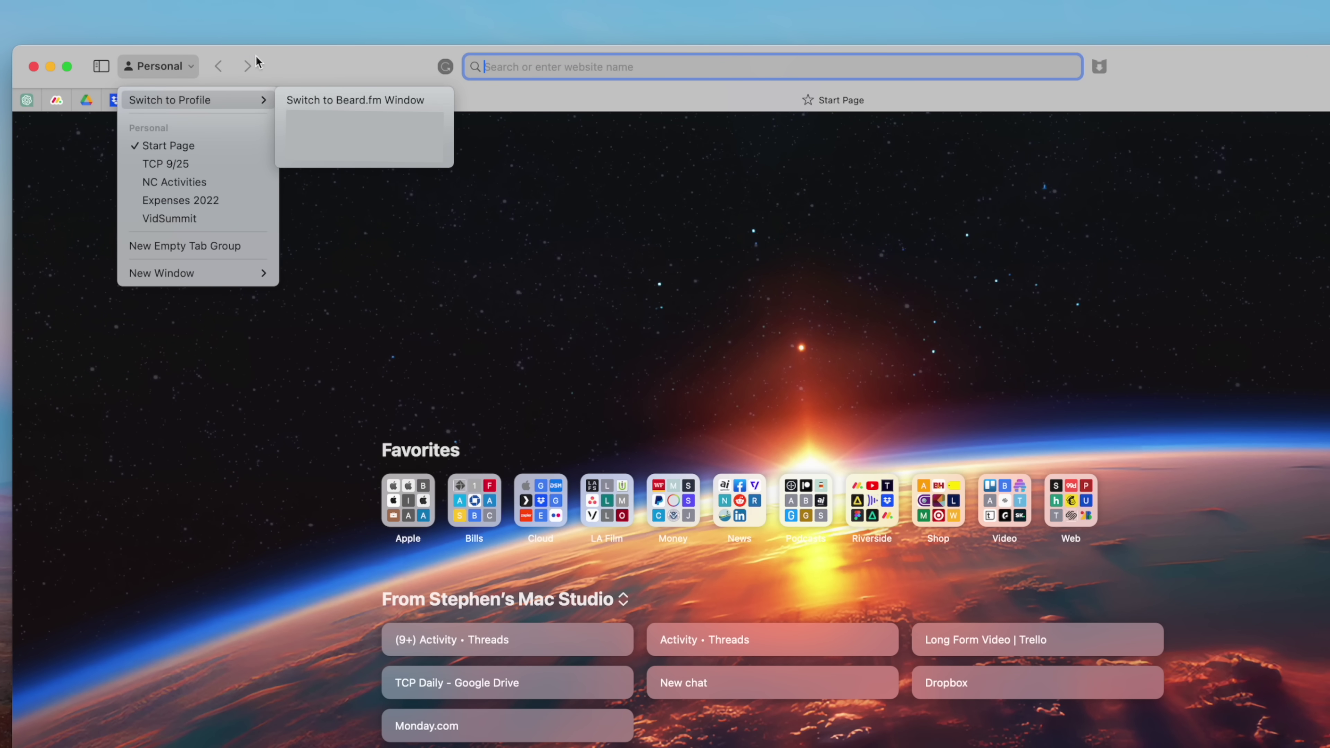
left_click(193, 67)
left_click(91, 66)
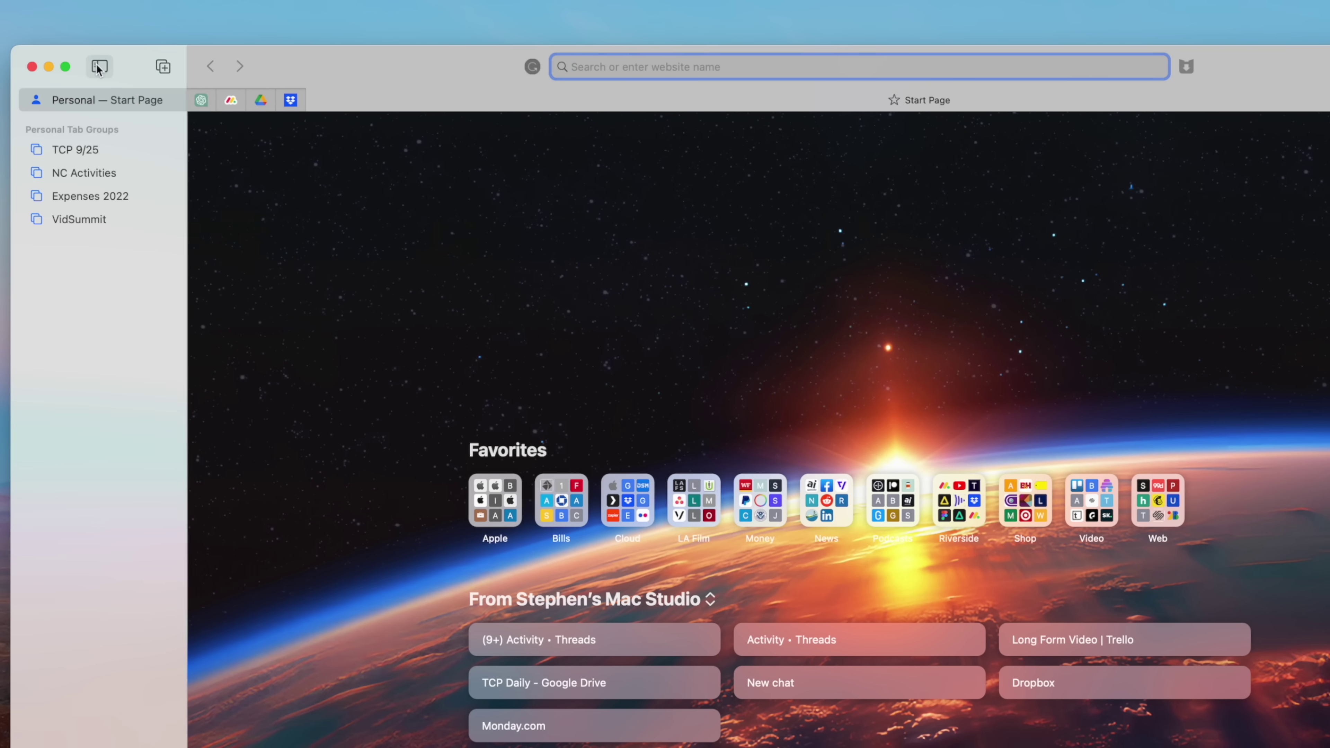
left_click(98, 67)
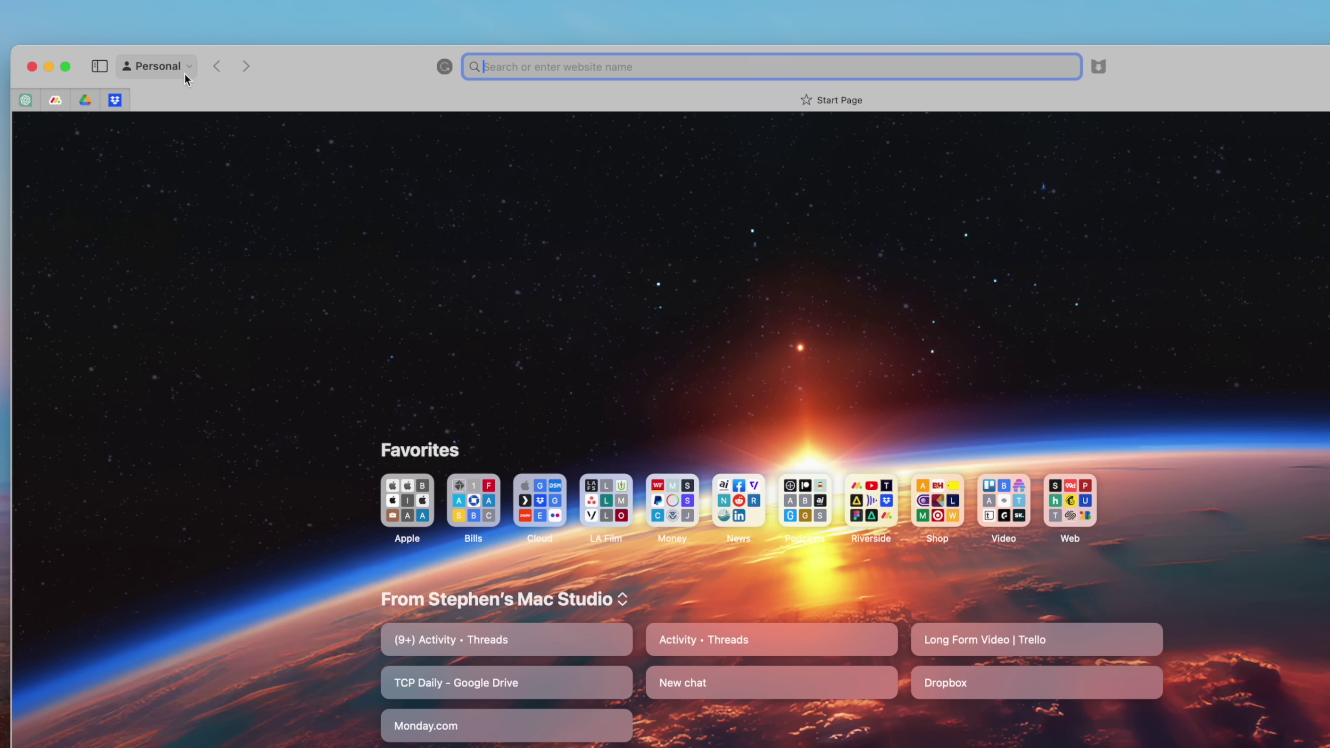
Step: Switch the Safari window to the Beard.fm profile from the profile button
left_click(184, 70)
mouse_move(178, 100)
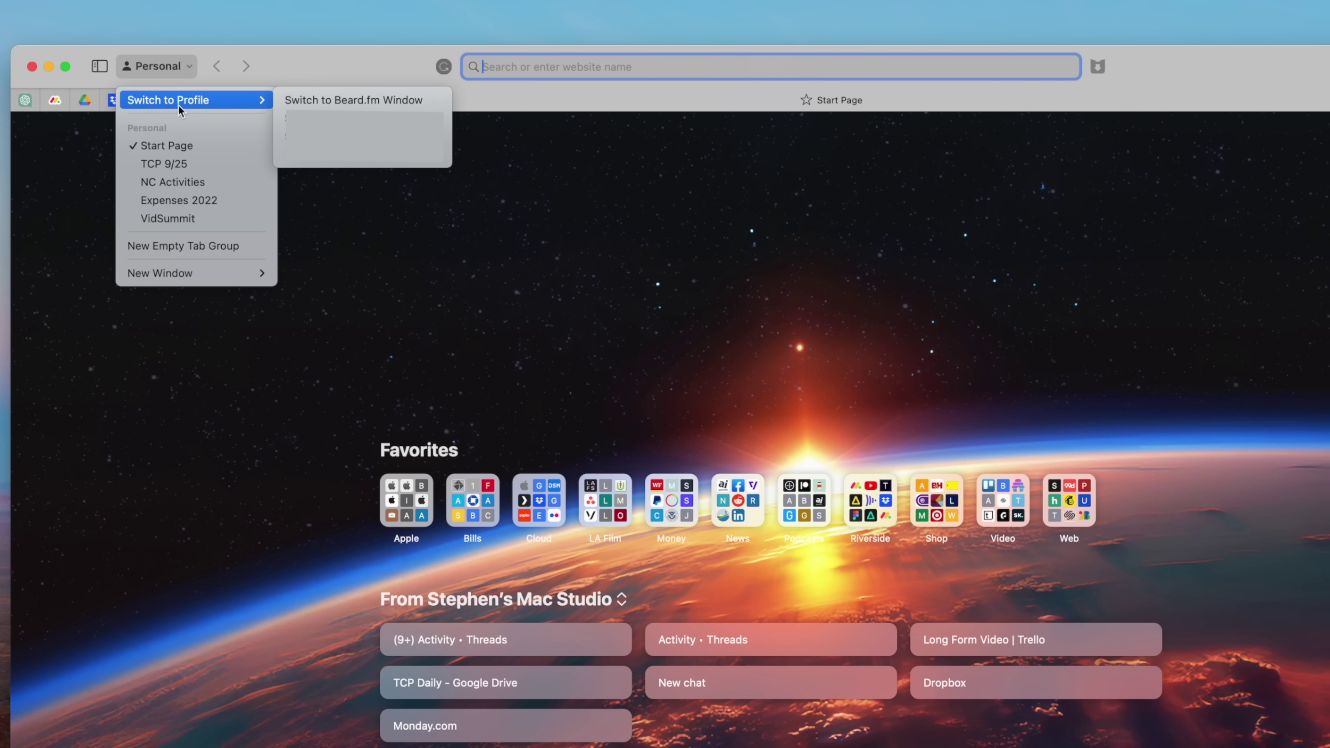
left_click(333, 99)
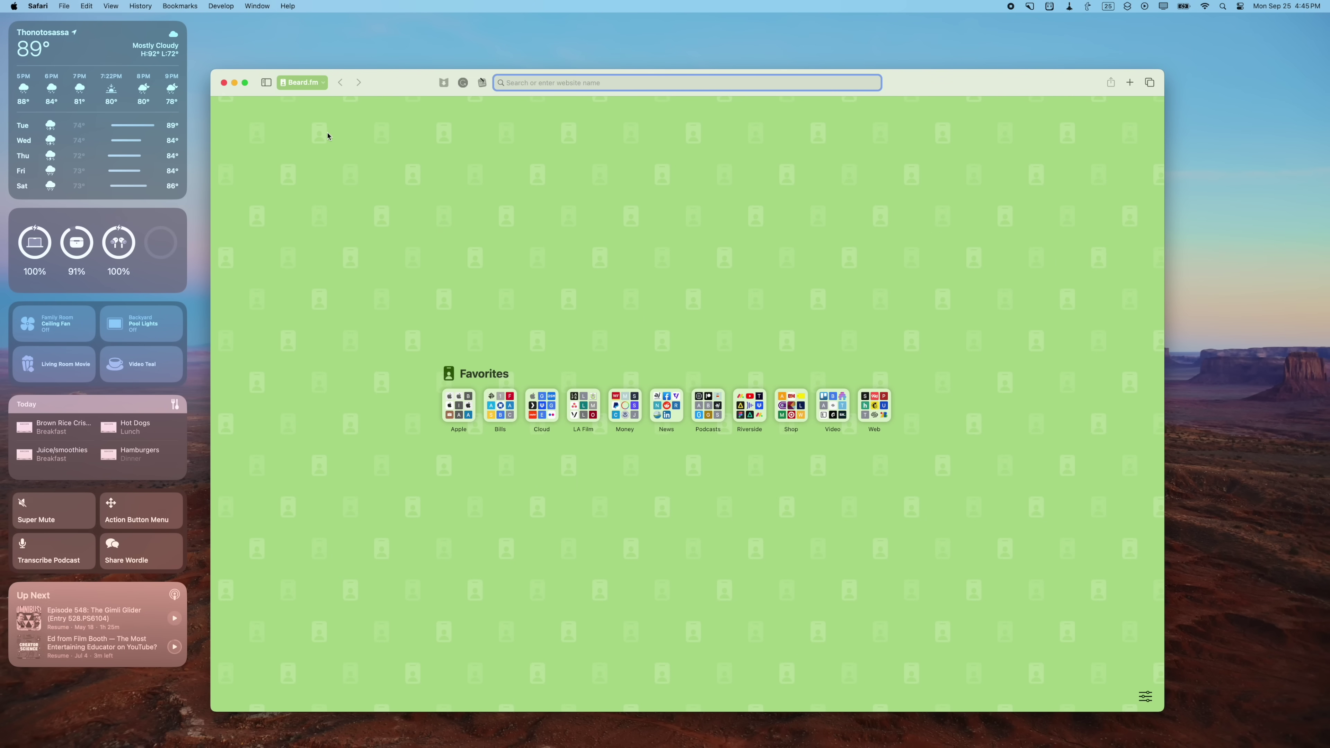
Step: Browse the Beard.fm tab groups by expanding and collapsing its Start Page entry, then close the sidebar
left_click(267, 85)
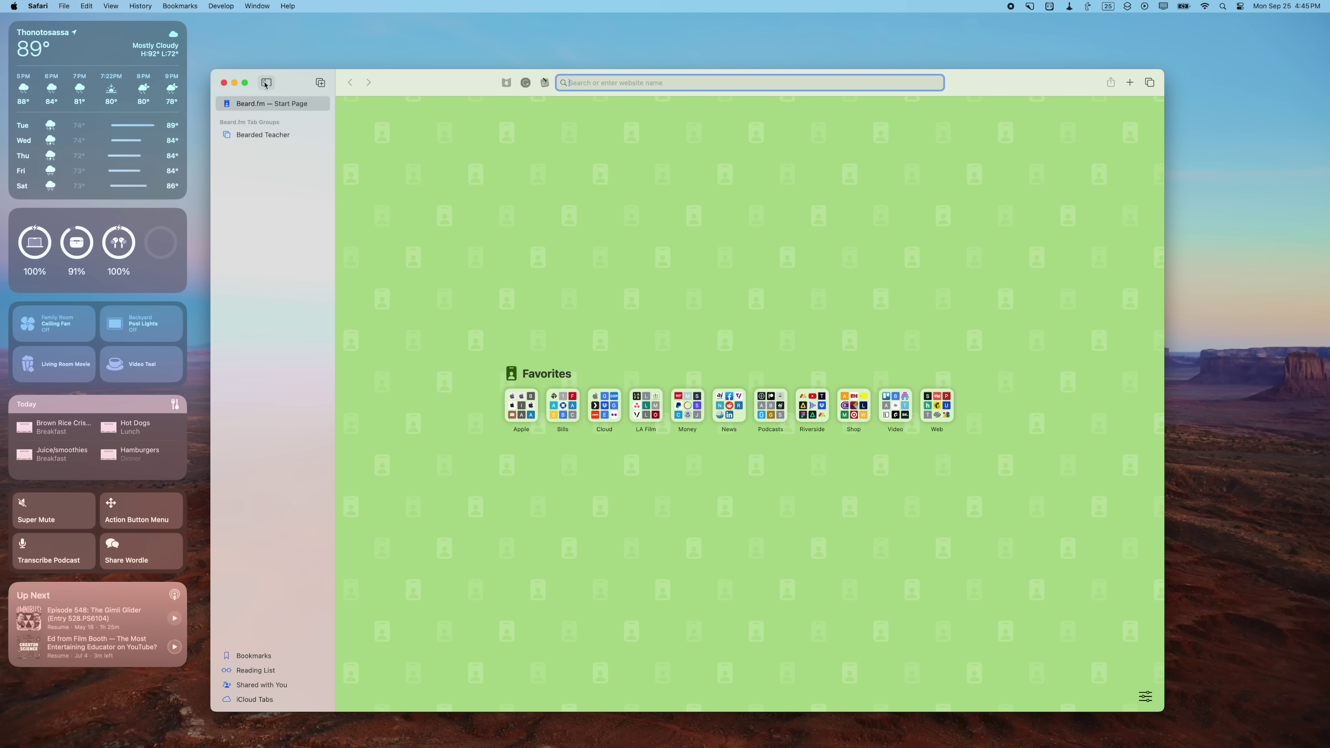
left_click(320, 105)
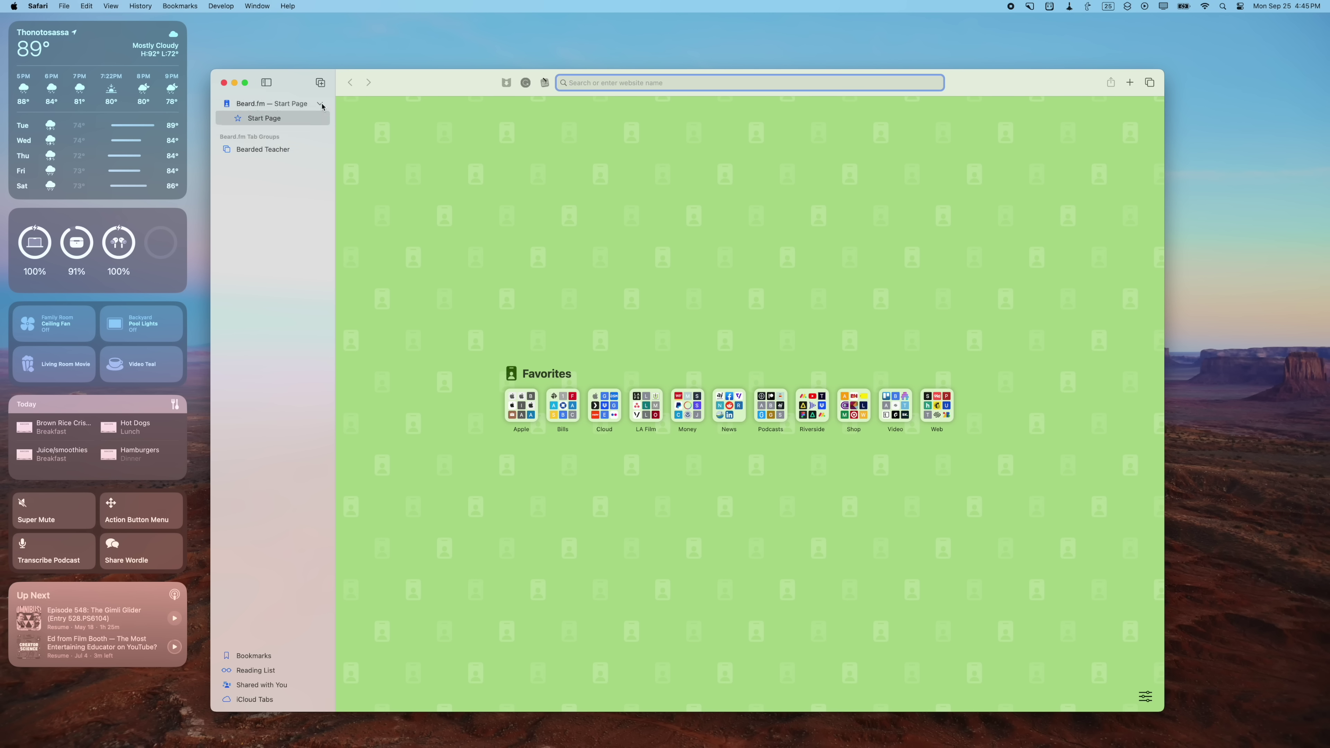
left_click(320, 104)
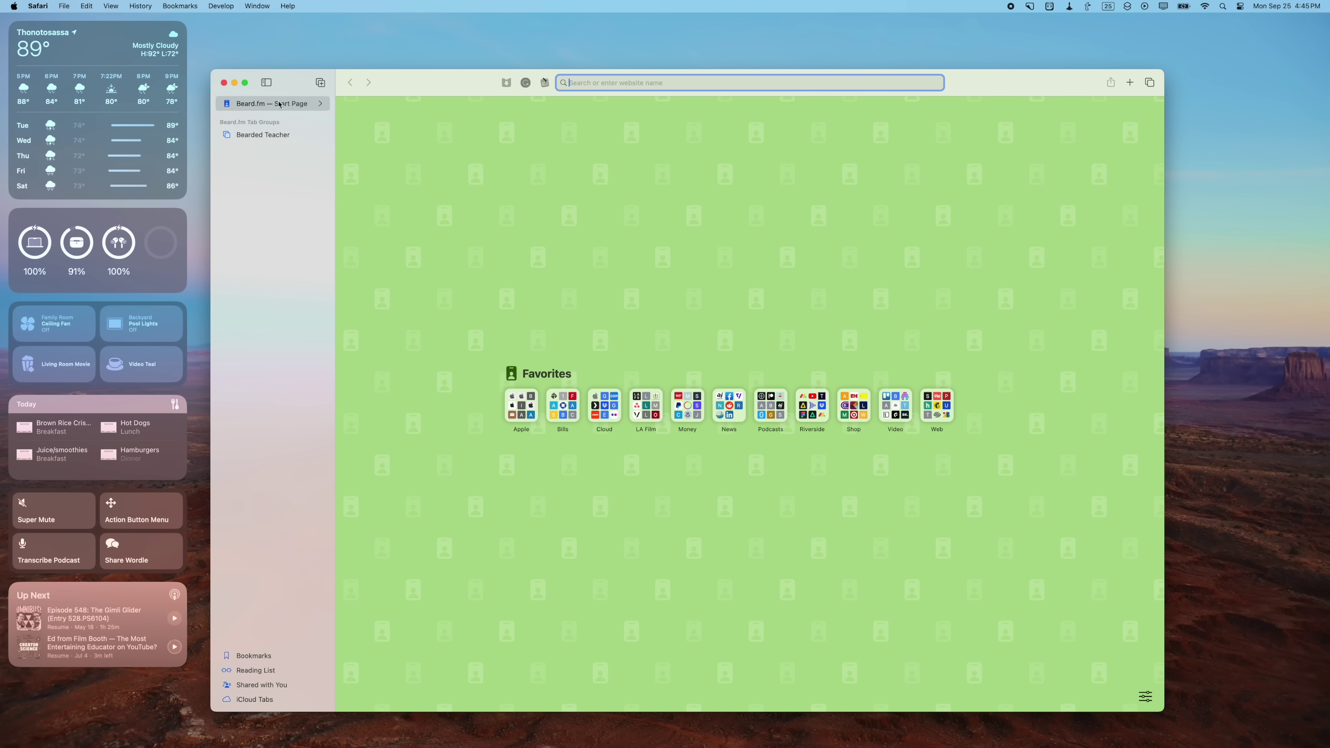
left_click(266, 82)
Step: Switch the window back to the Personal profile
left_click(321, 84)
mouse_move(325, 105)
left_click(410, 104)
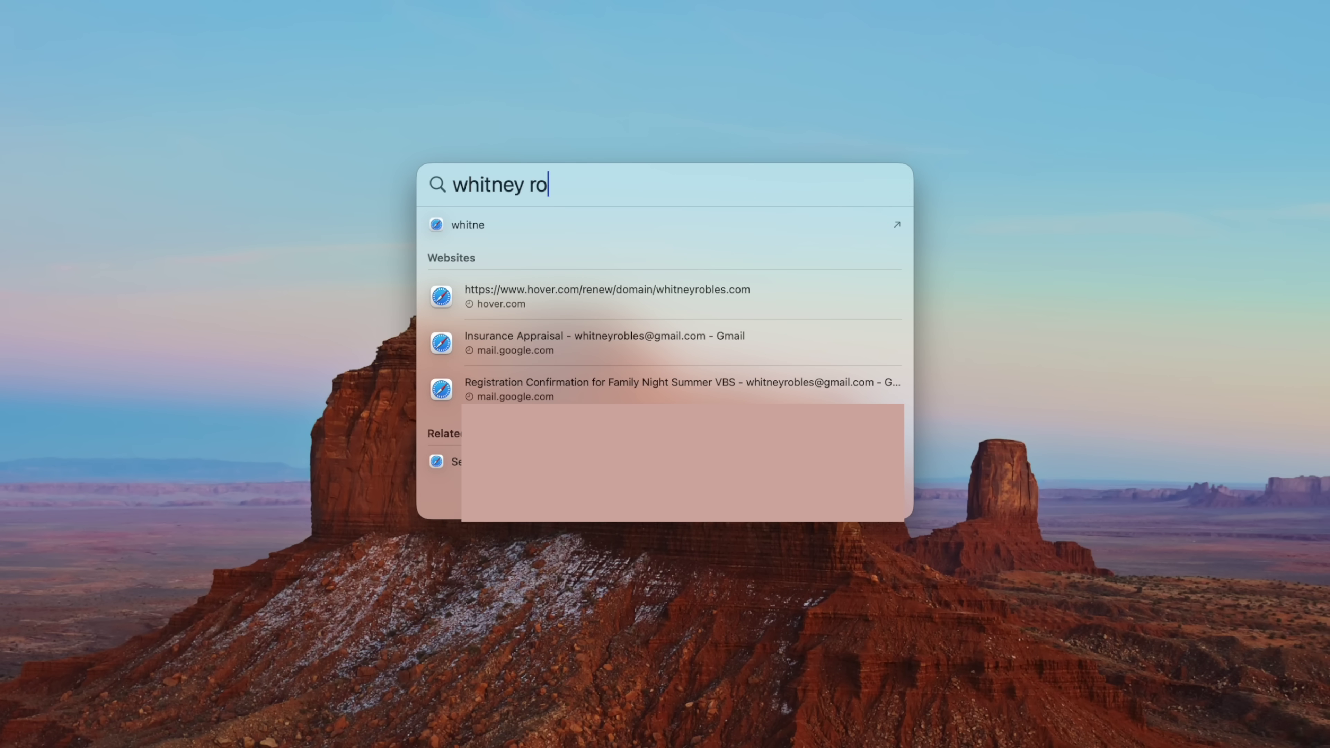
Step: Enter 'bles' as a Spotlight search
type("bles")
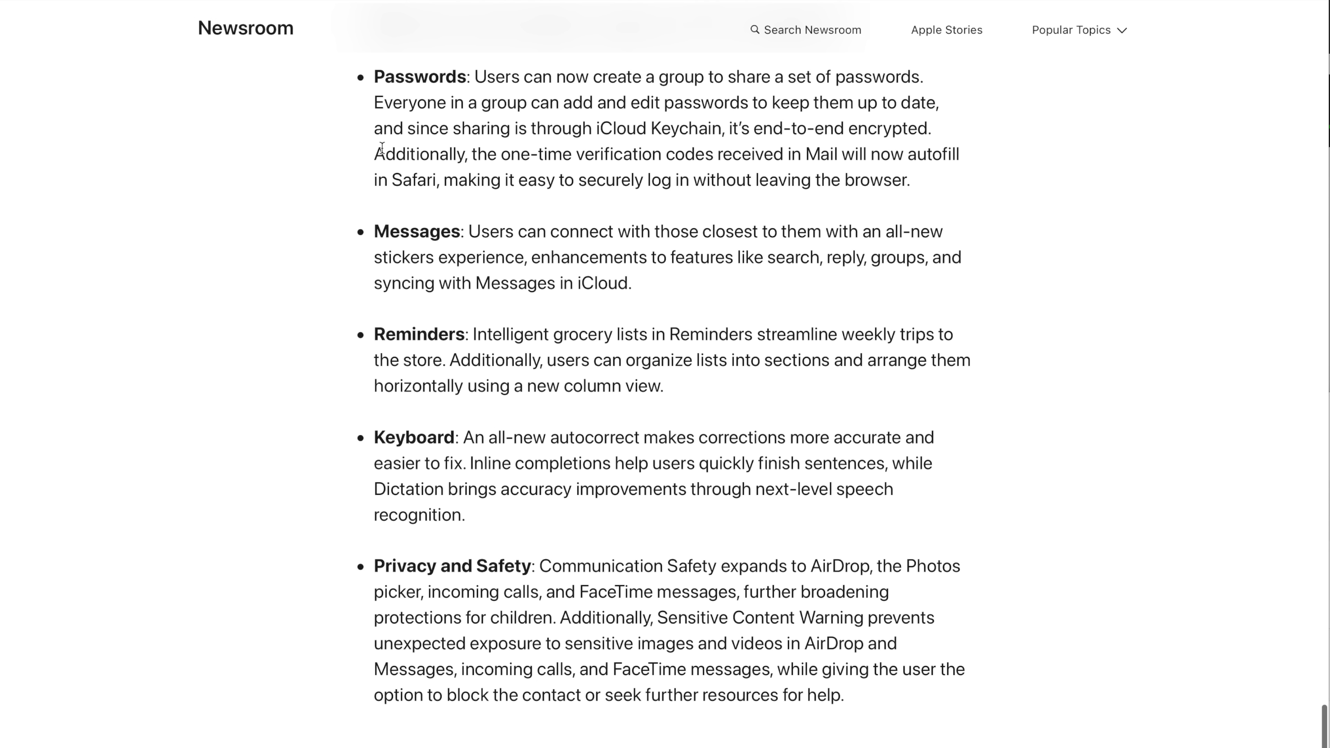
Step: Highlight the verification-code autofill sentence, then open System Settings from the Apple menu
left_click_drag(478, 156, 787, 170)
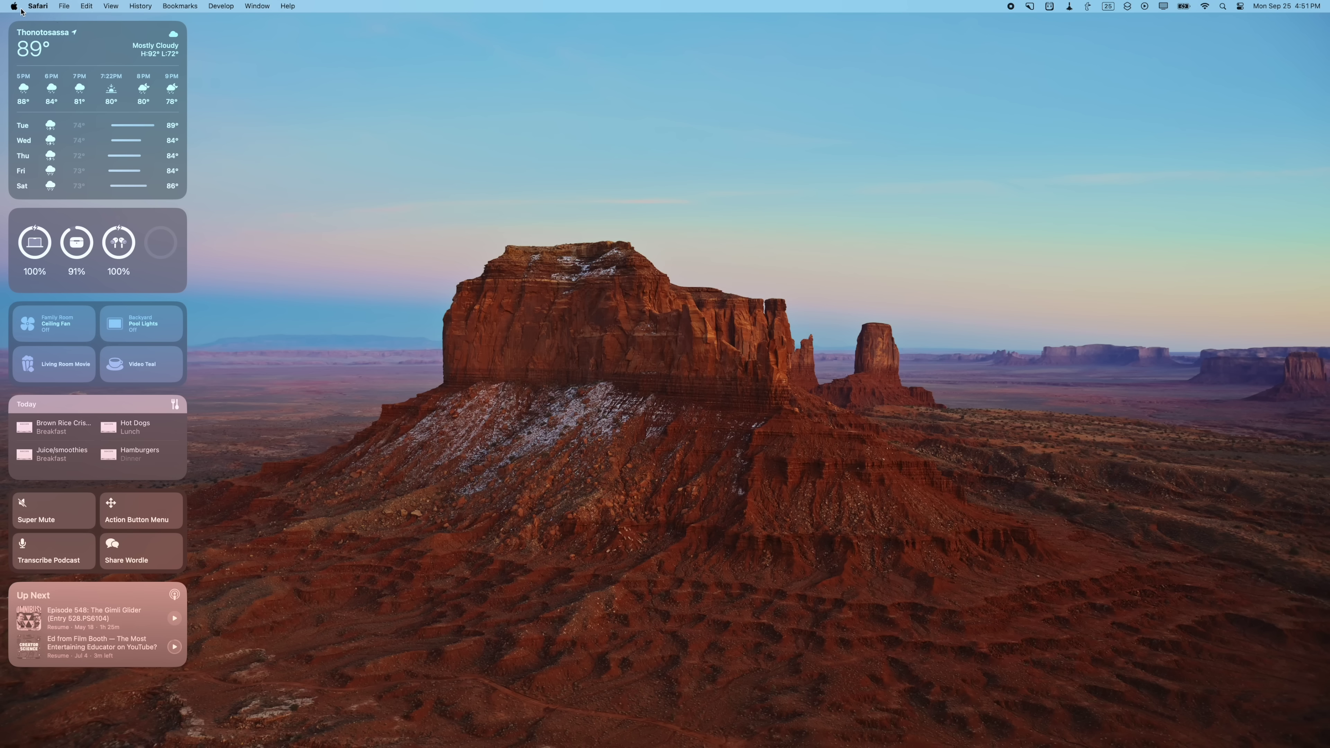
left_click(15, 7)
left_click(30, 39)
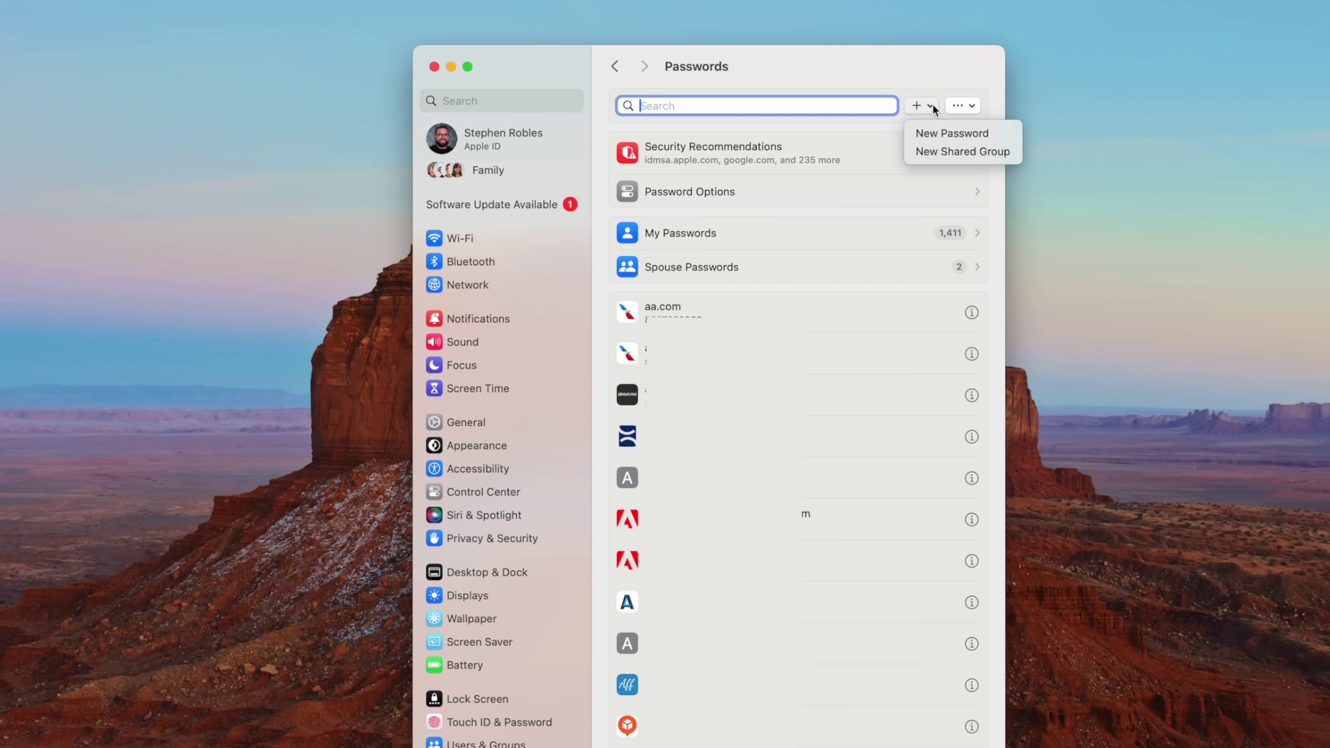
left_click(941, 146)
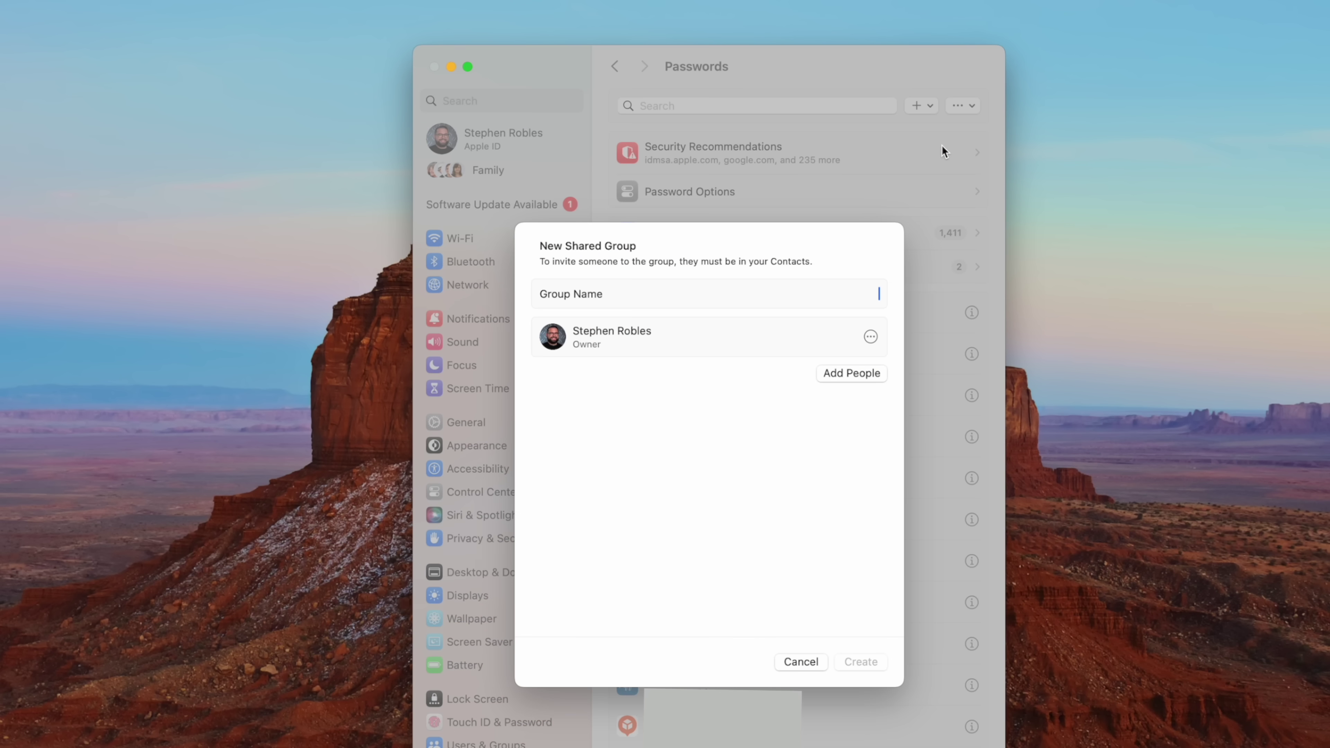
left_click(863, 375)
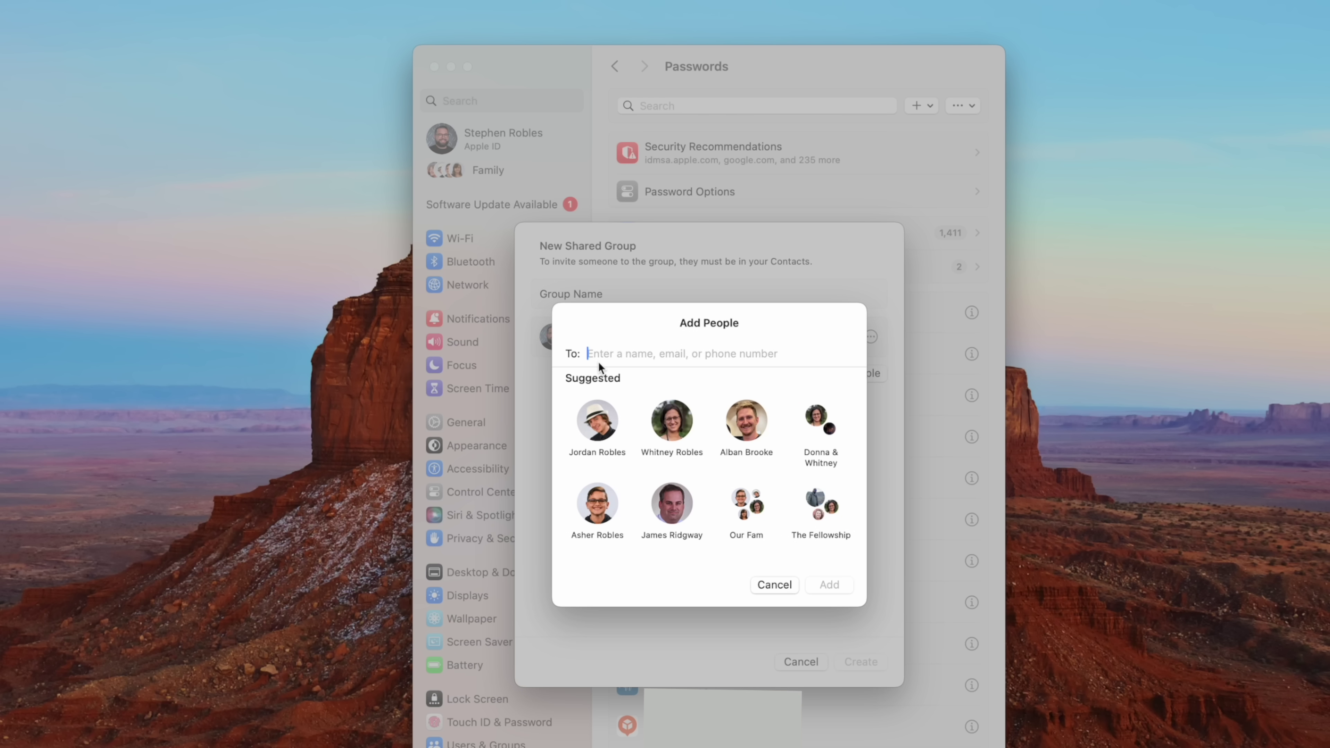
left_click(774, 585)
key("Escape")
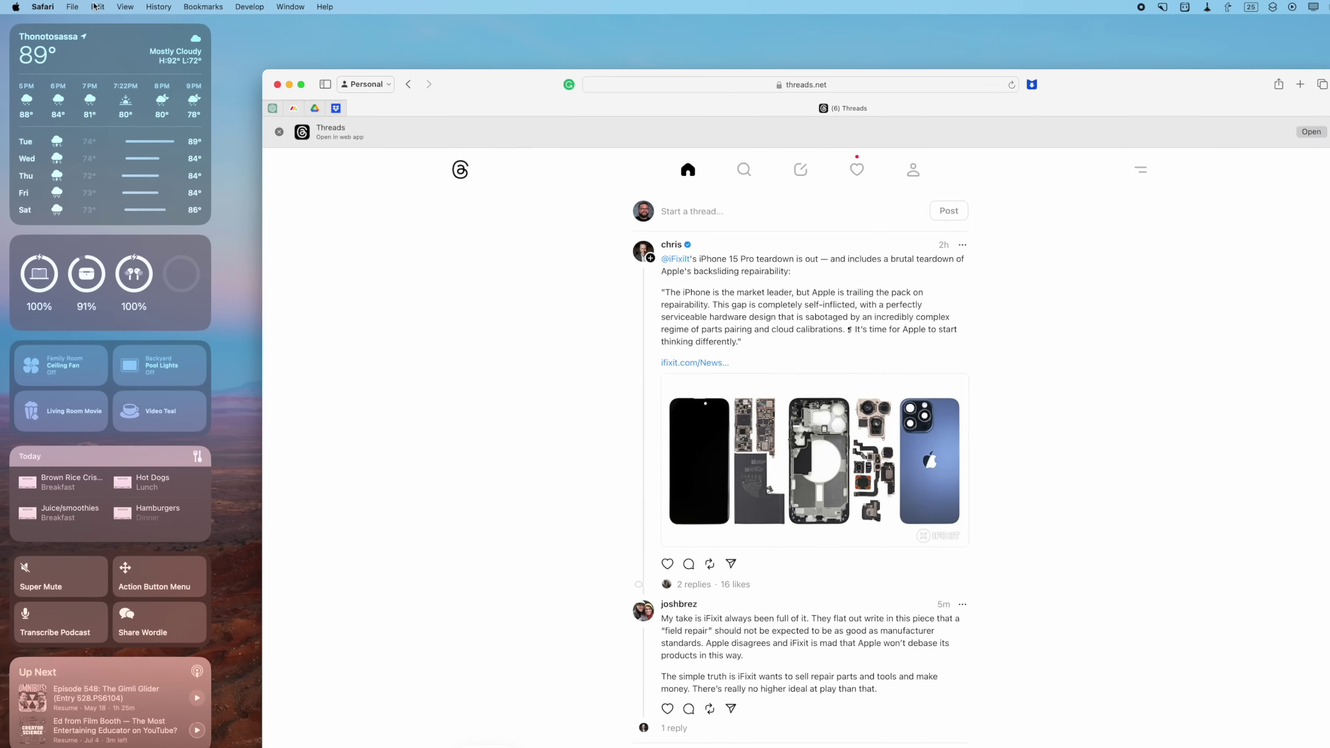
Step: Add threads.net to the Dock as a web app using File > Add to Dock
left_click(65, 5)
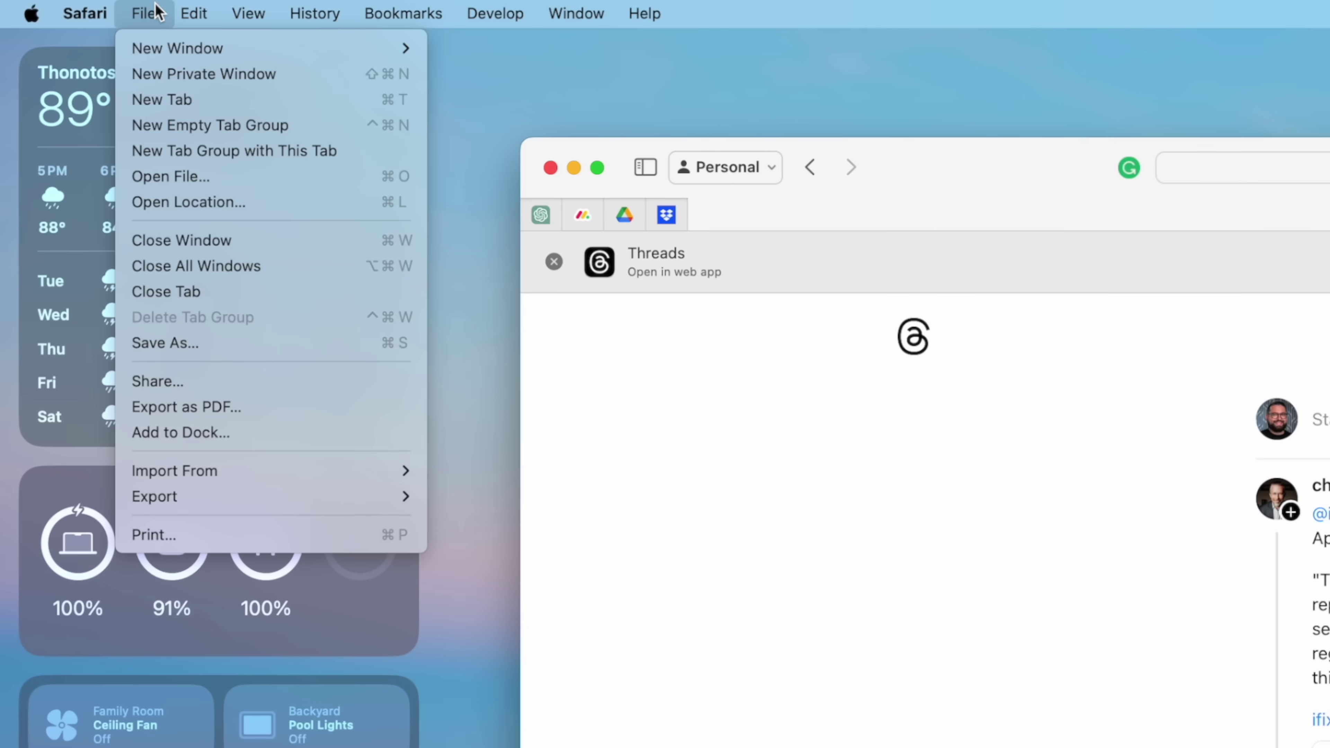
left_click(237, 434)
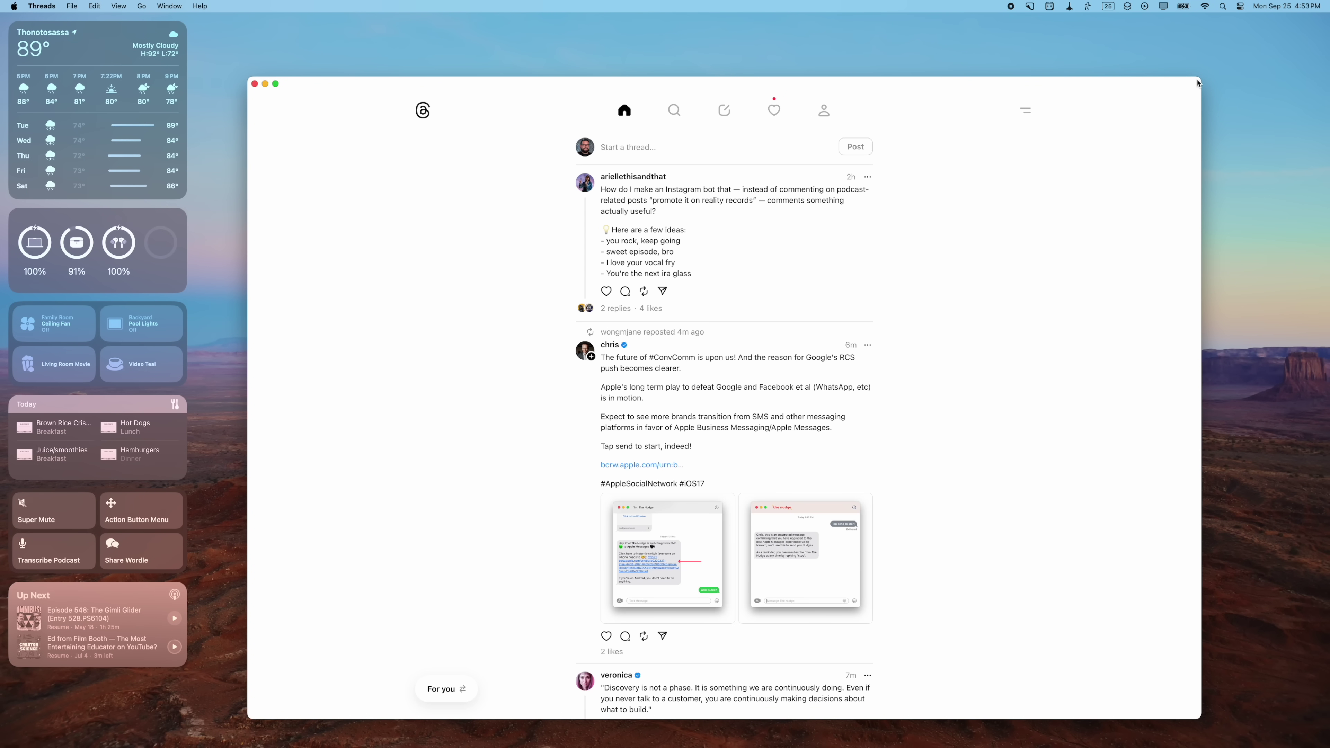
Step: Resize the Threads window to a narrow compact layout and close the Safari window
left_click_drag(1198, 80, 492, 349)
left_click(492, 363)
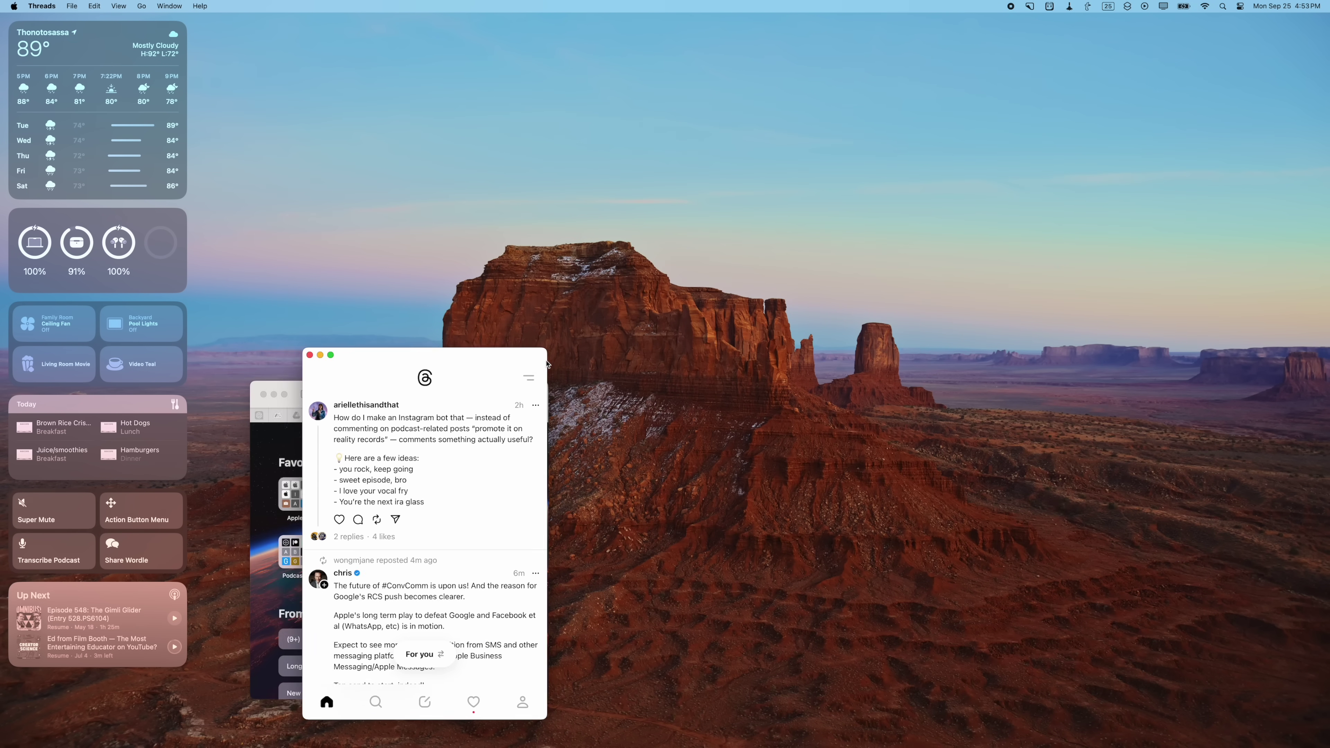
left_click(538, 413)
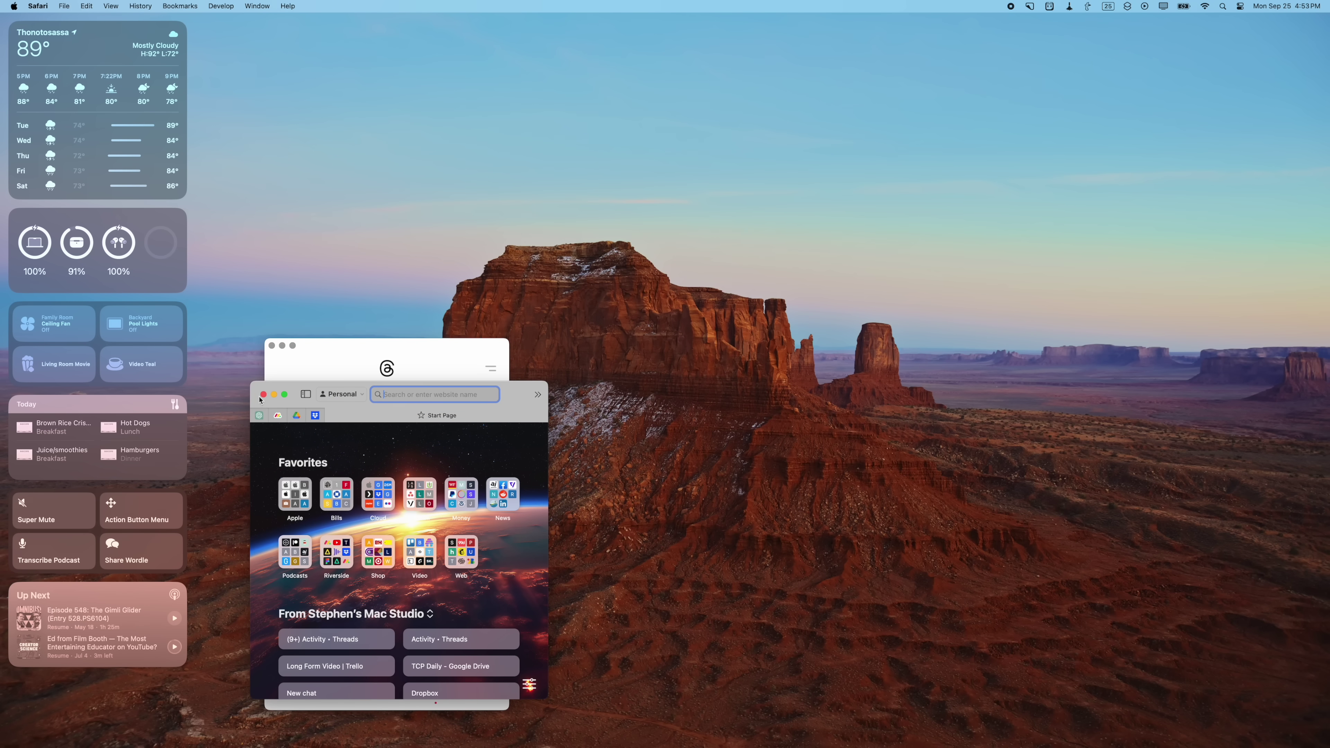
left_click(262, 395)
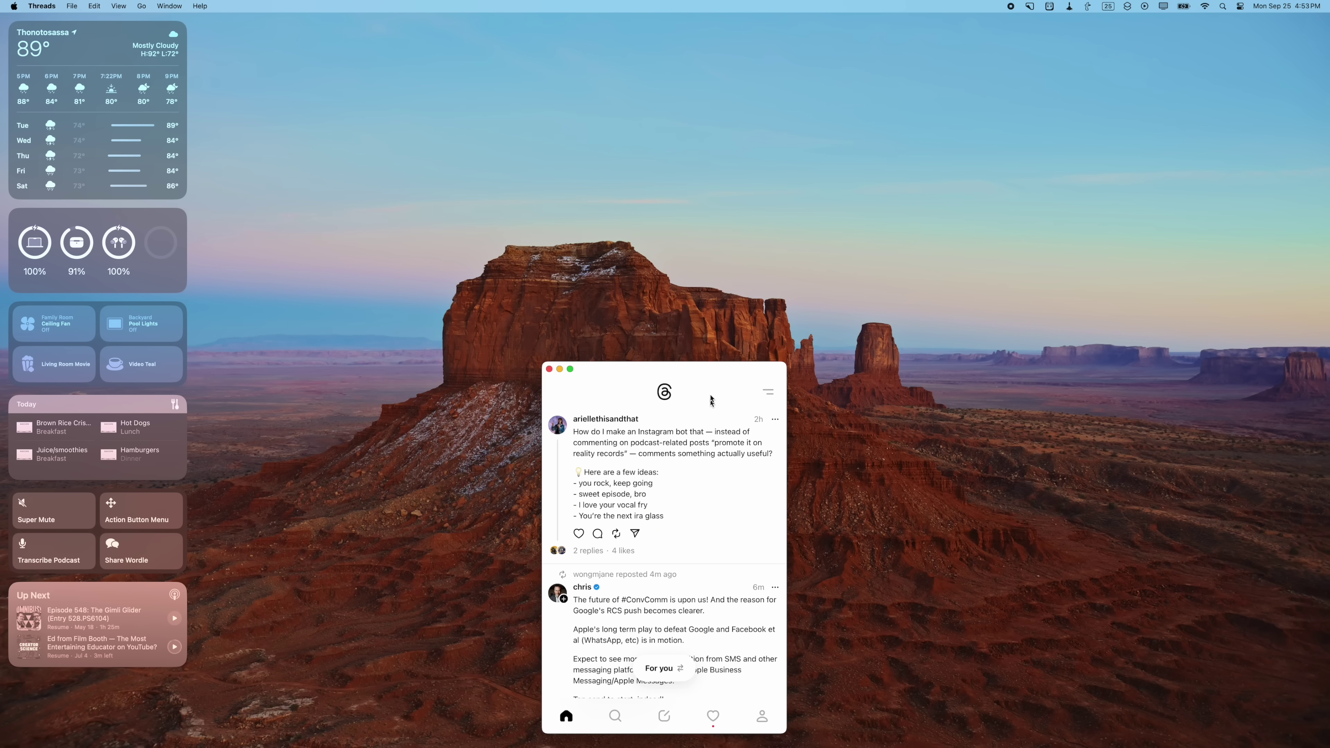